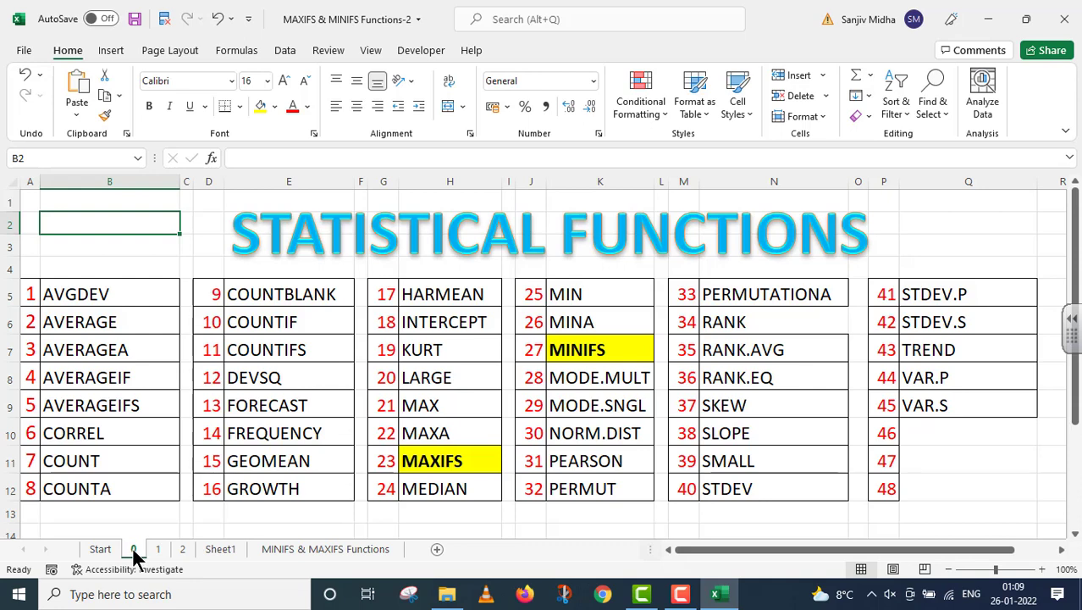
# Step: Look through sheets 1 and 2, and open the MINIFS & MAXIFS Functions sheet
pyautogui.click(158, 551)
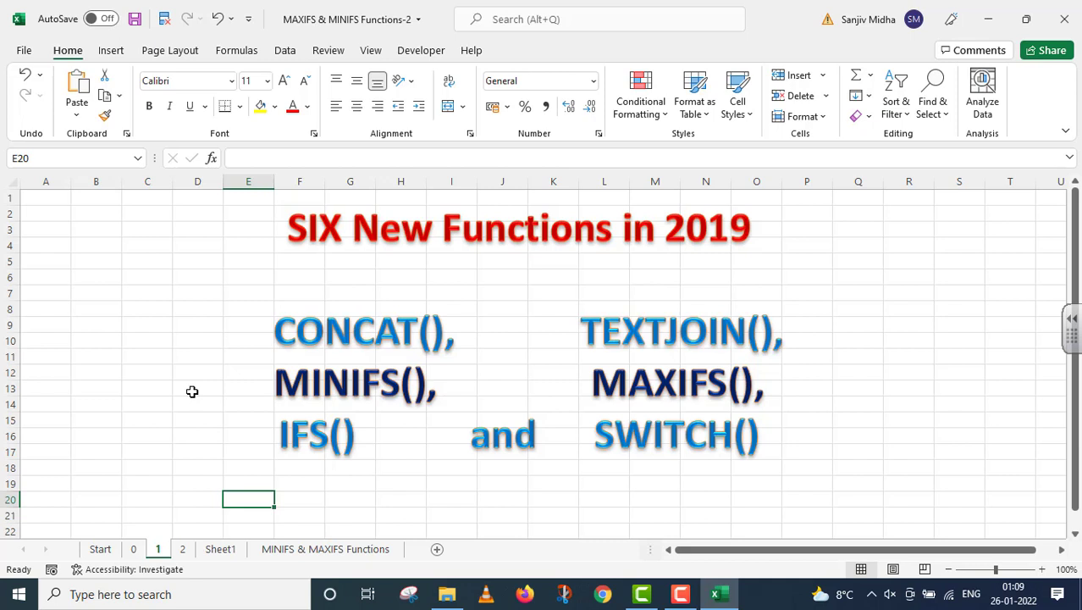
pyautogui.click(182, 550)
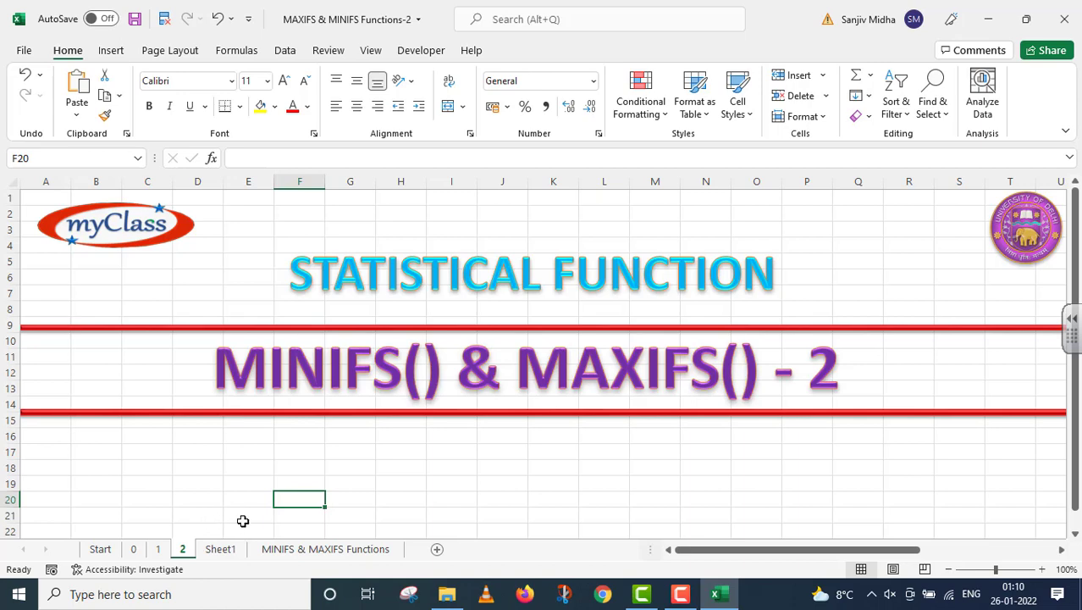
pyautogui.click(286, 549)
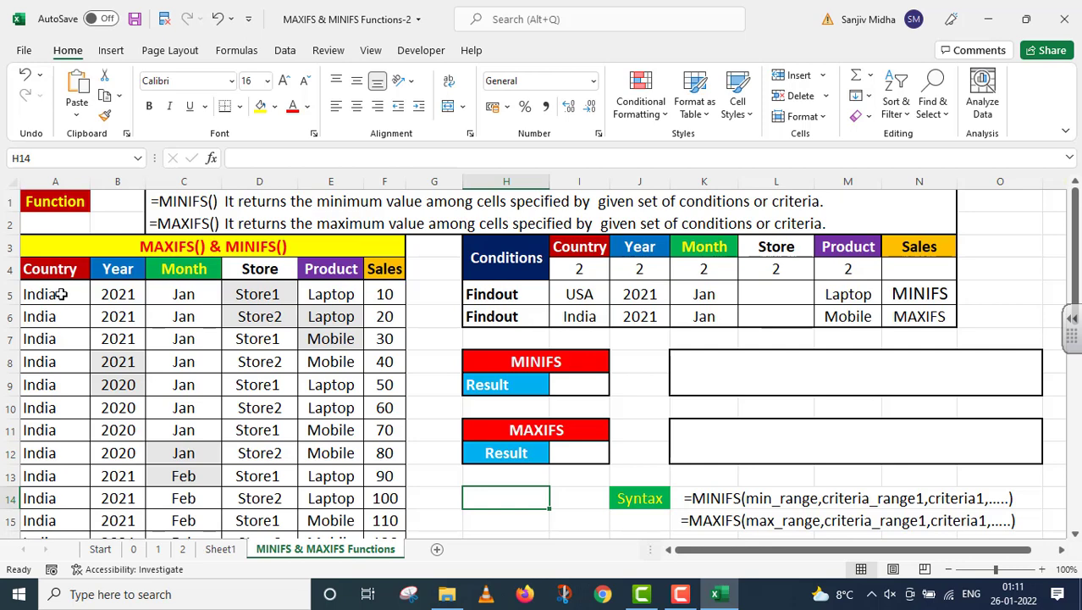
# Step: Examine the sales table's country, year, month, store, product and sales columns down to row 36
pyautogui.scroll(-7, 91, 291)
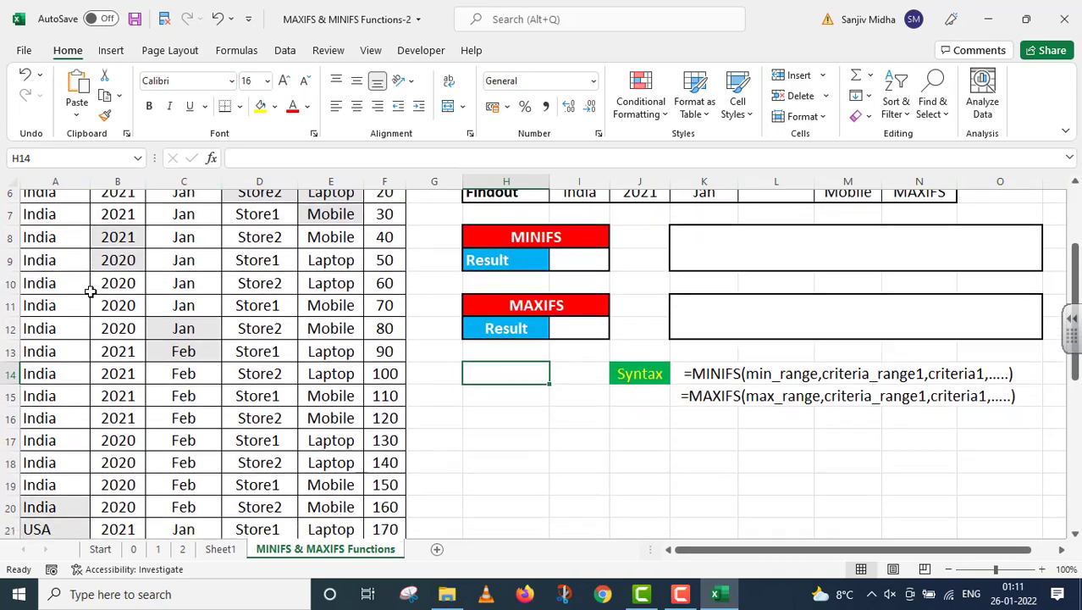
pyautogui.scroll(-1, 91, 292)
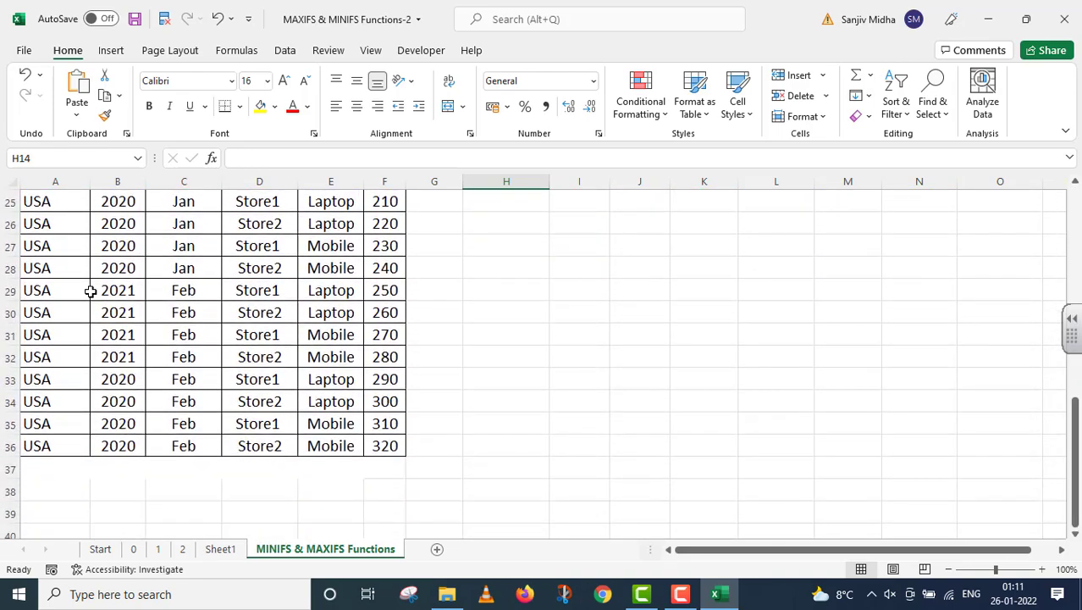
pyautogui.scroll(1, 91, 291)
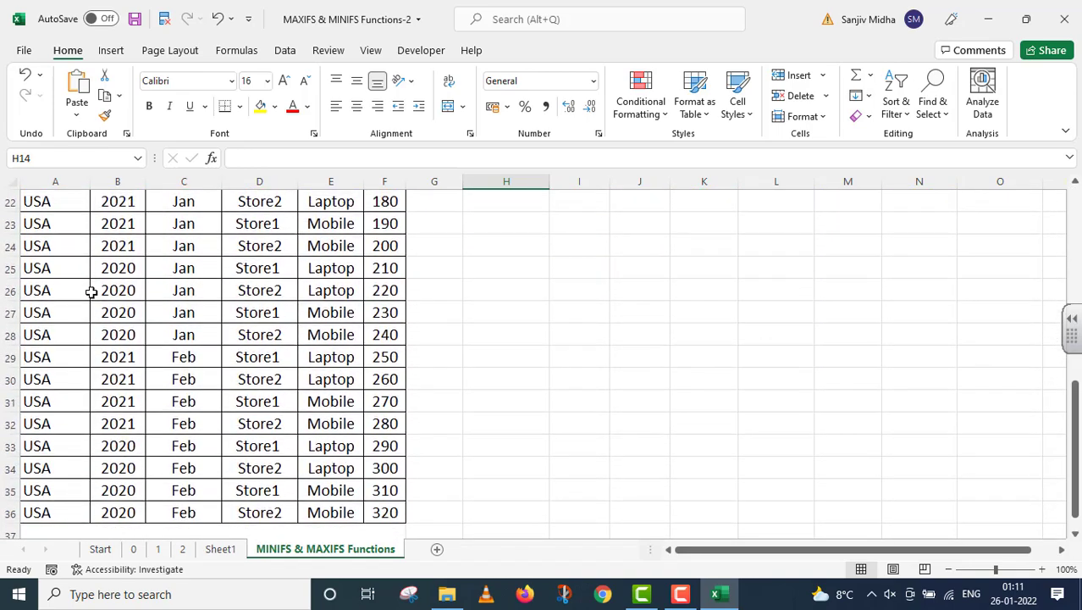
pyautogui.scroll(7, 91, 291)
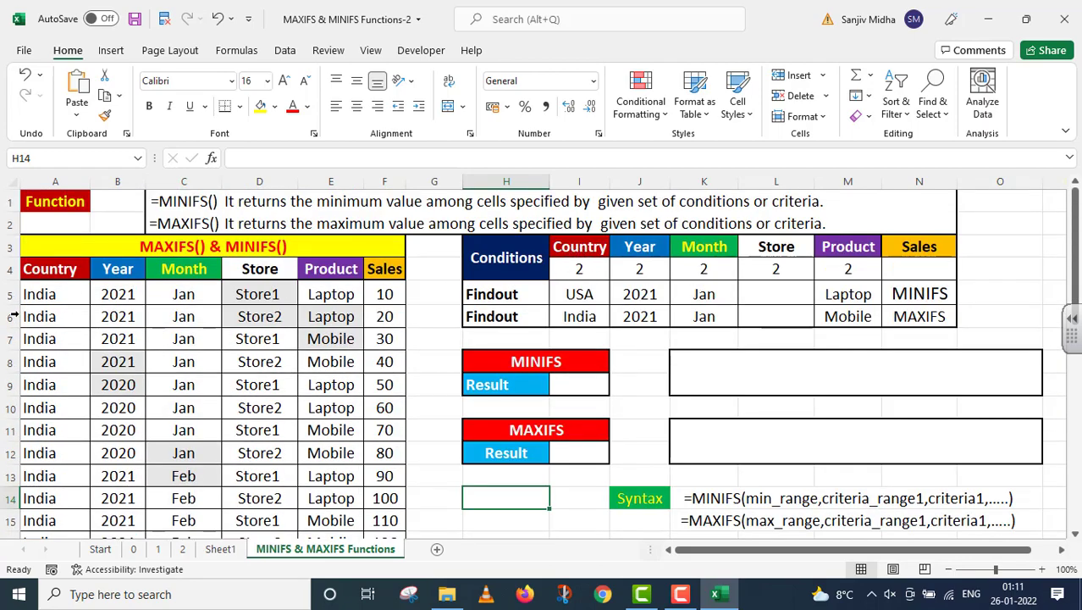
pyautogui.scroll(-5, 42, 297)
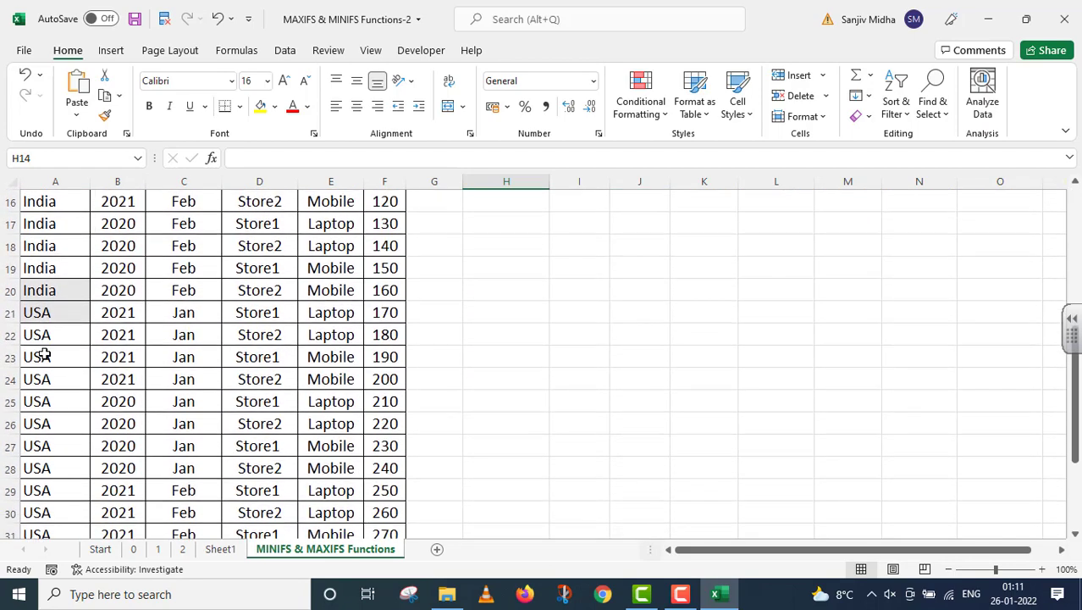
pyautogui.scroll(5, 42, 354)
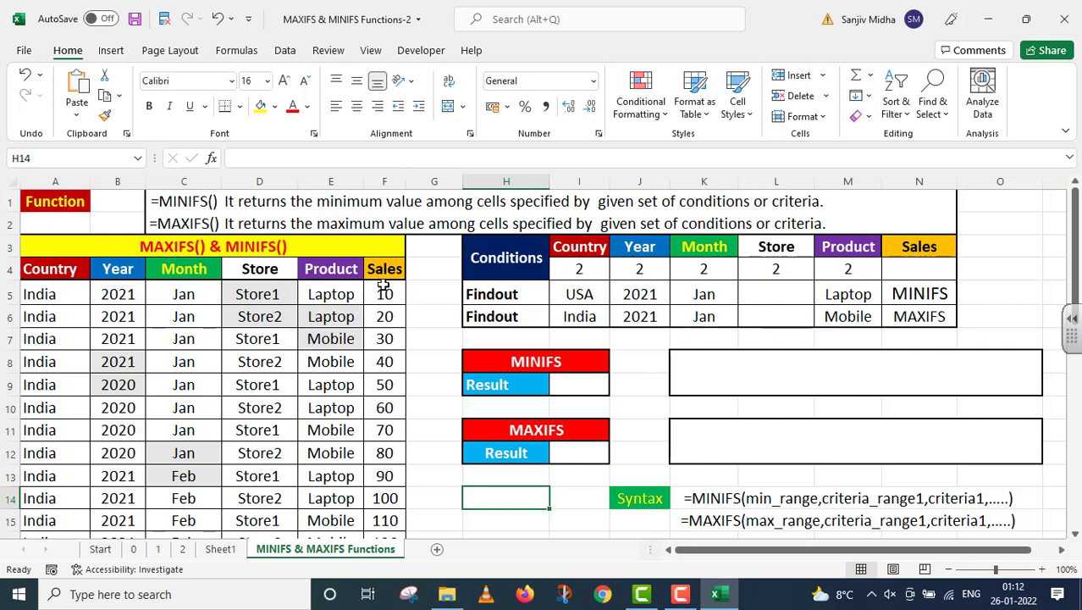
pyautogui.scroll(-7, 383, 288)
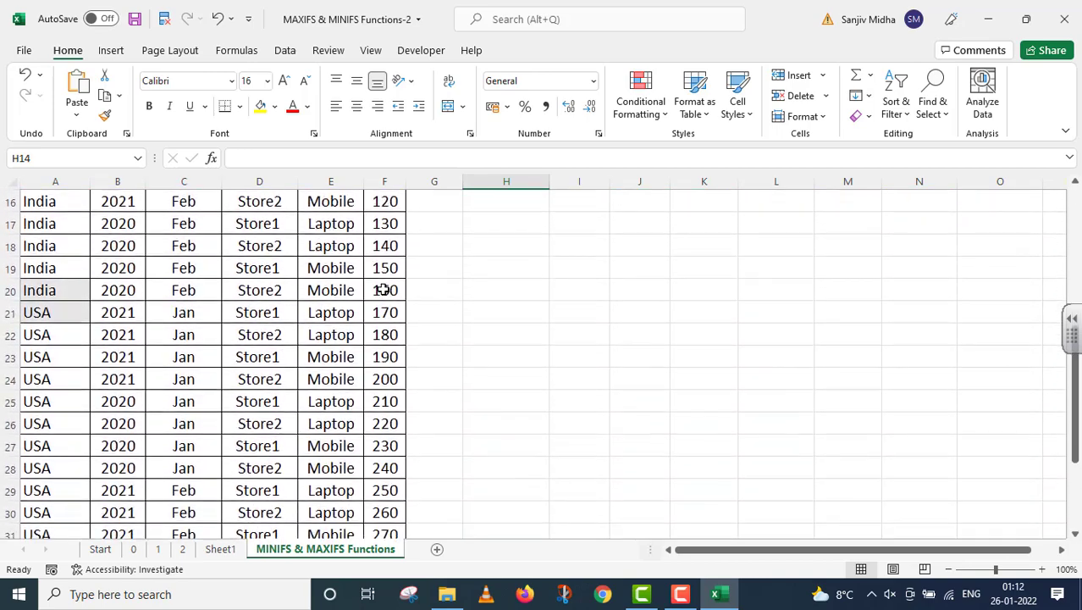
pyautogui.scroll(7, 383, 289)
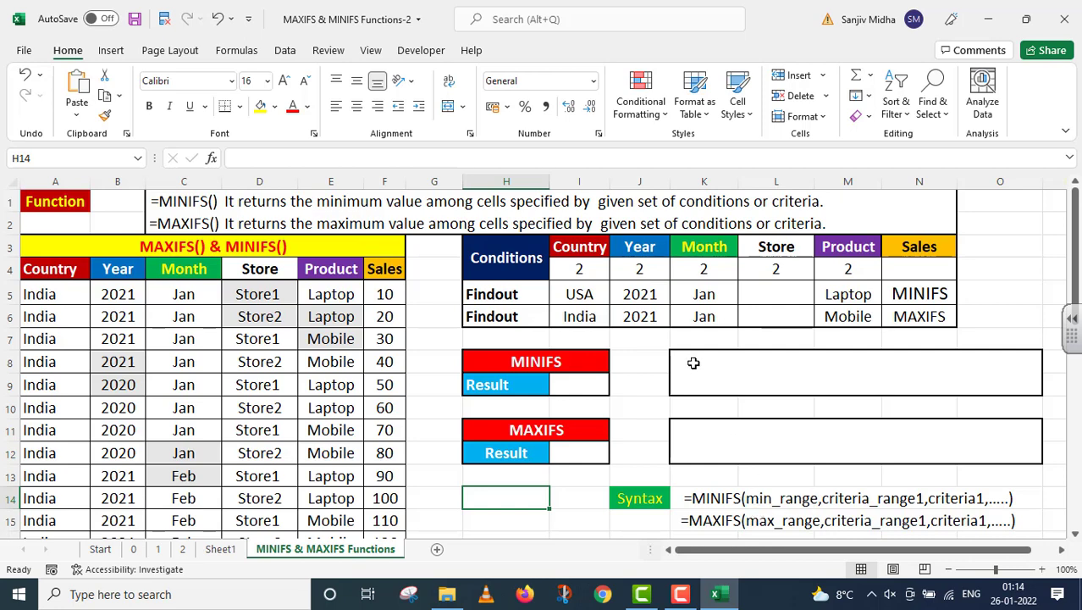
# Step: Begin a MINIFS formula in result cell I9 with the Sales values F5:F36 as the min_range
pyautogui.doubleClick(576, 384)
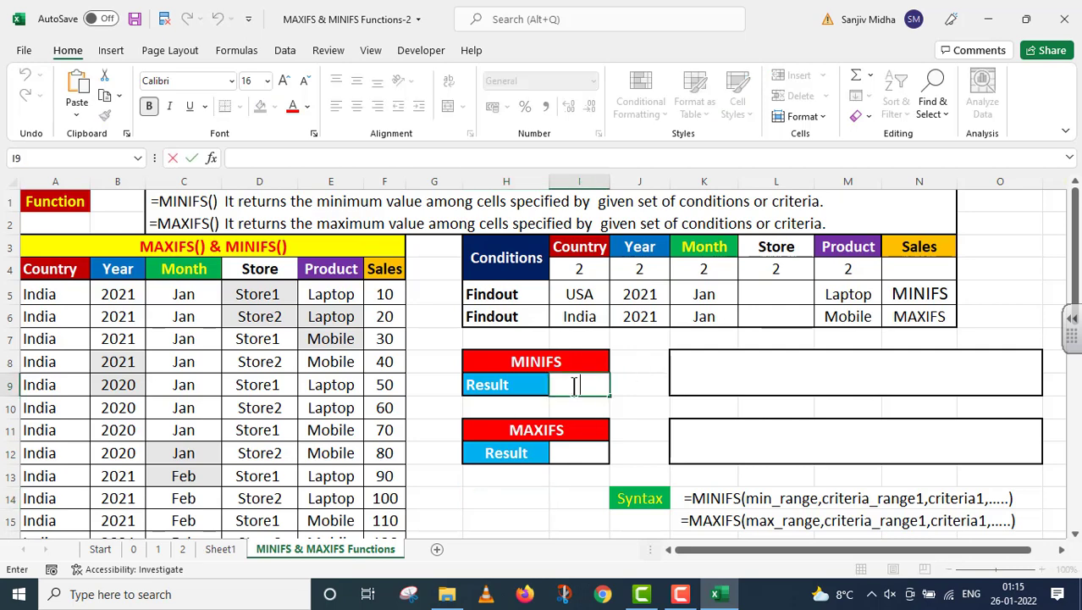
pyautogui.write('=')
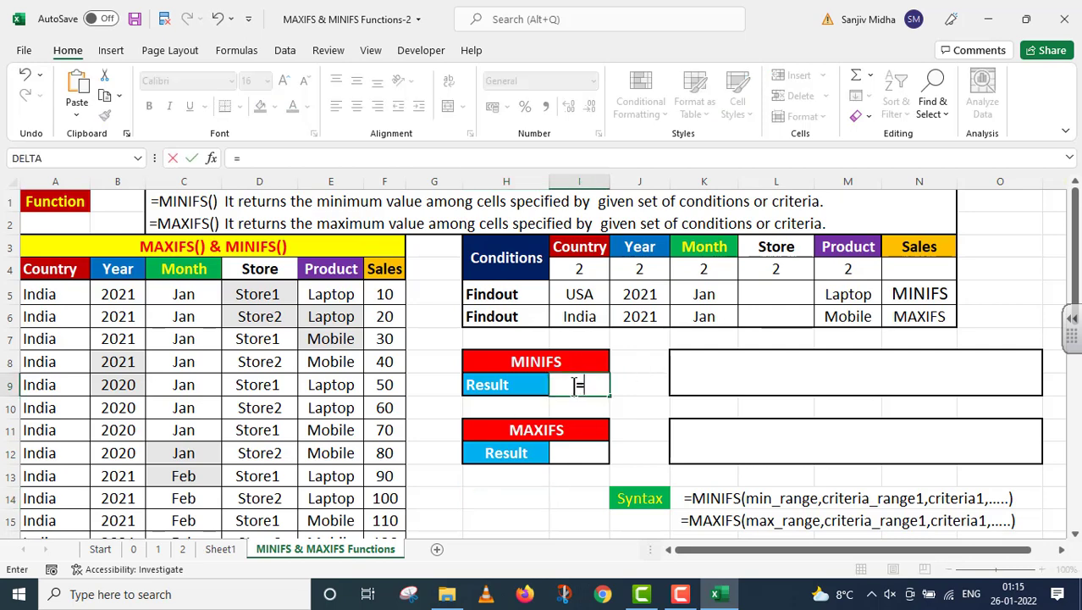
pyautogui.write('MINIF')
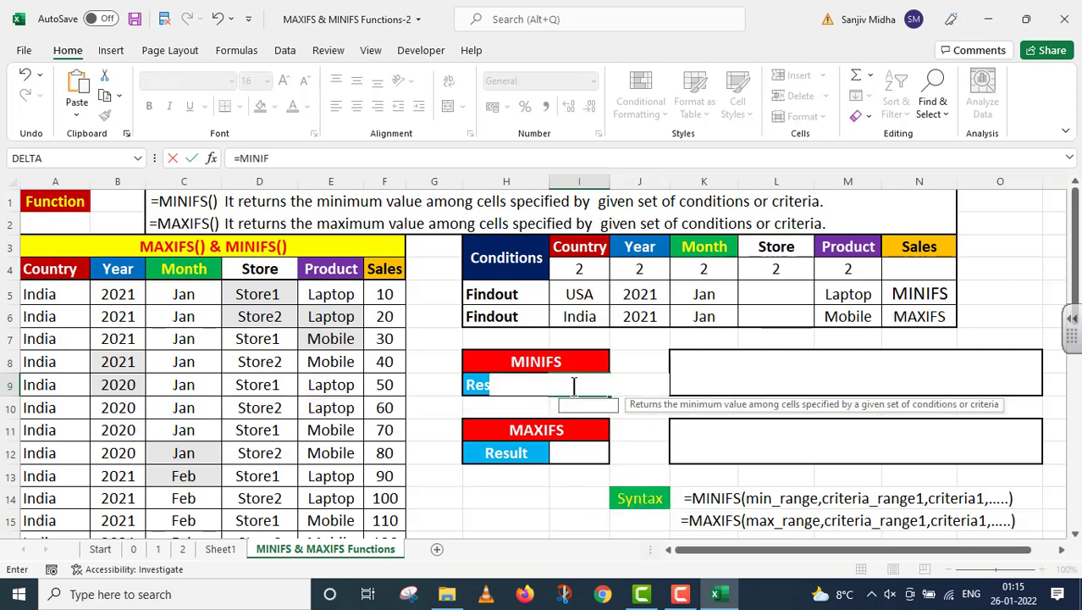
pyautogui.press('Tab')
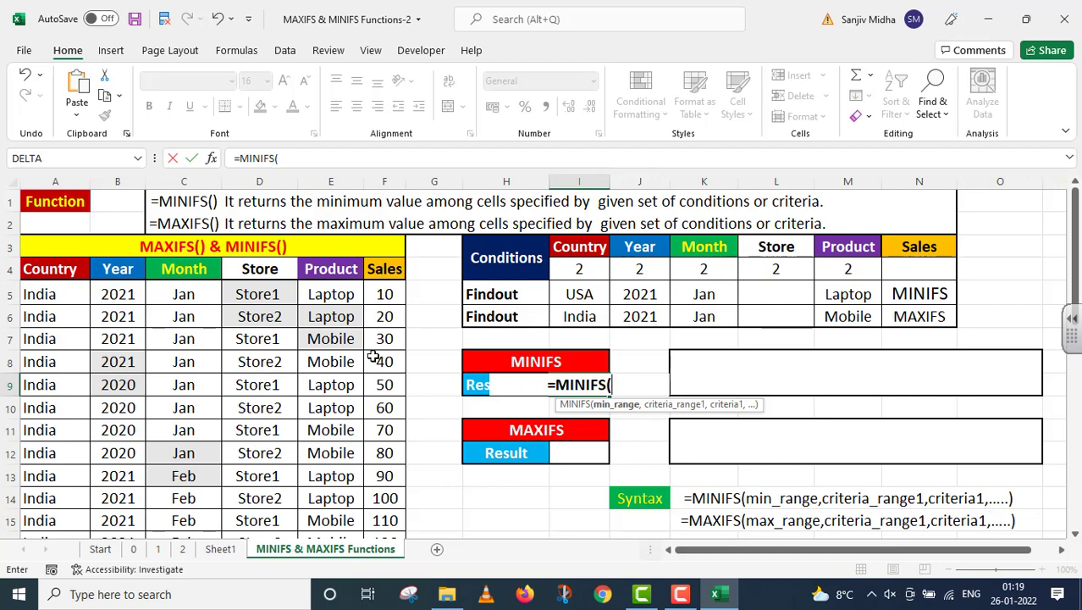
pyautogui.moveTo(387, 295); pyautogui.dragTo(385, 492)
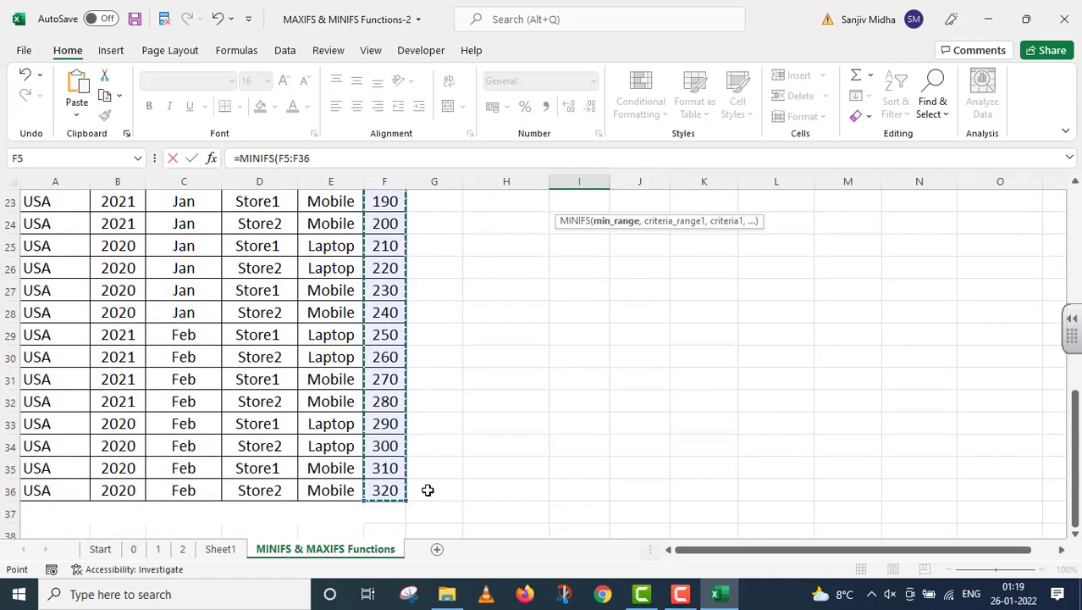
pyautogui.write(',')
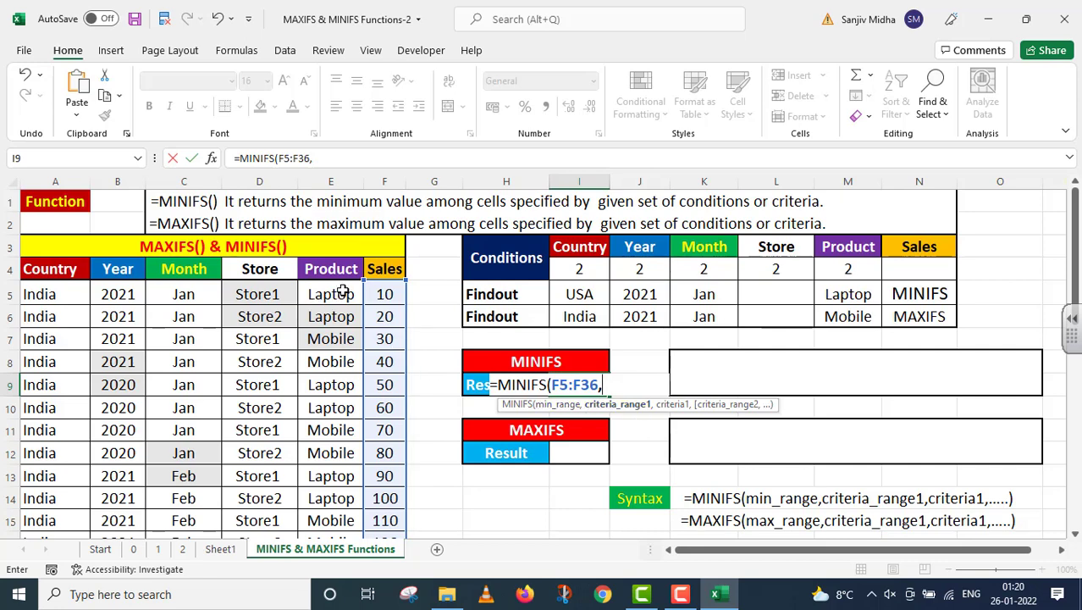
# Step: Add the product condition to the MINIFS formula, with range E5:E36 and criterion "=Laptop"
pyautogui.moveTo(341, 291); pyautogui.dragTo(333, 491)
pyautogui.write(',')
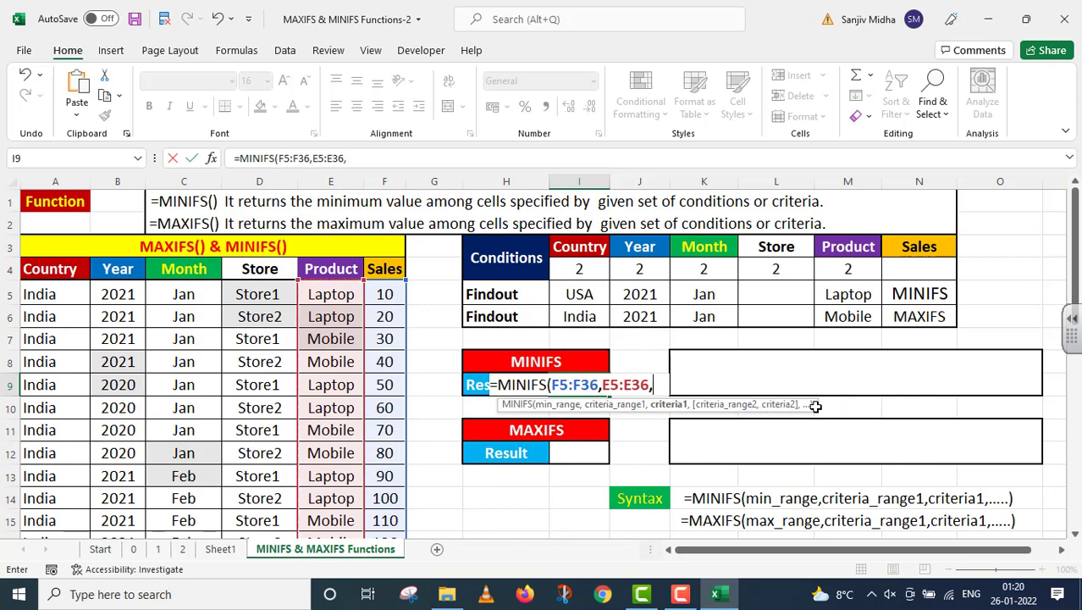
pyautogui.write('"=')
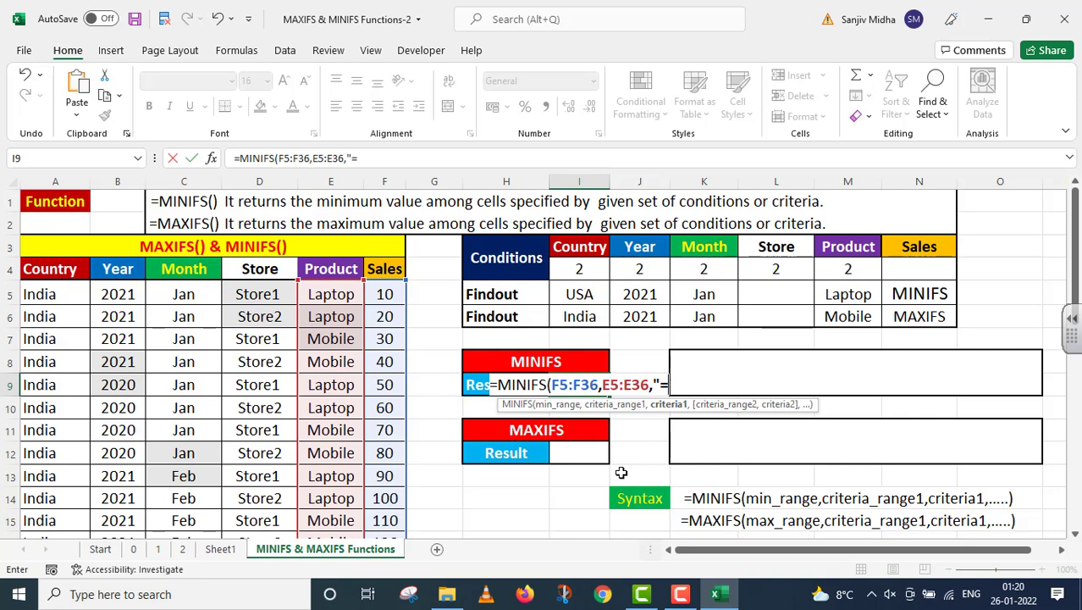
pyautogui.write('Lapt')
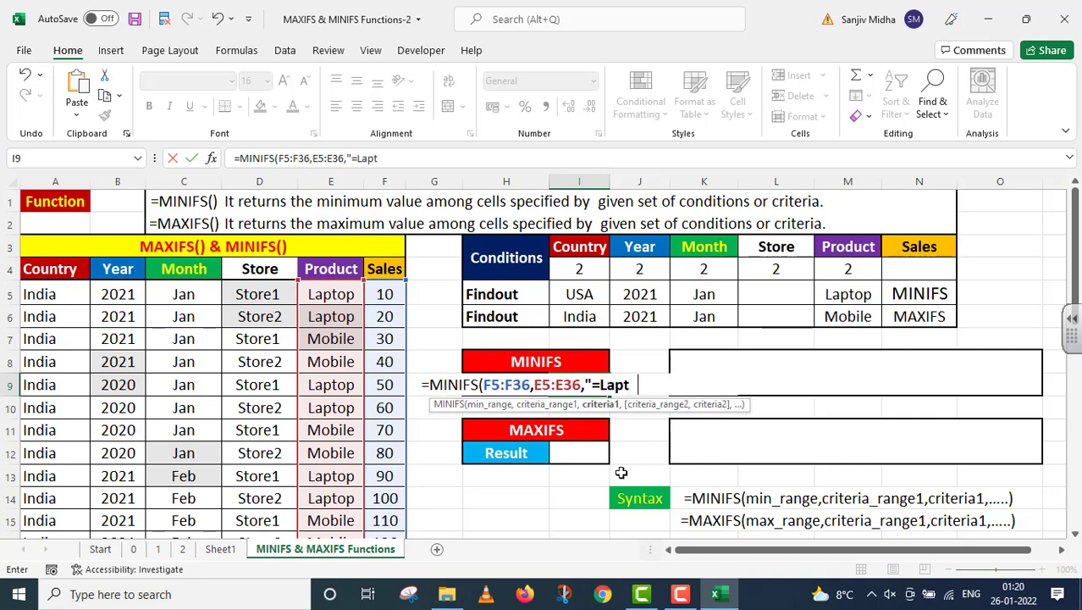
pyautogui.write('op",')
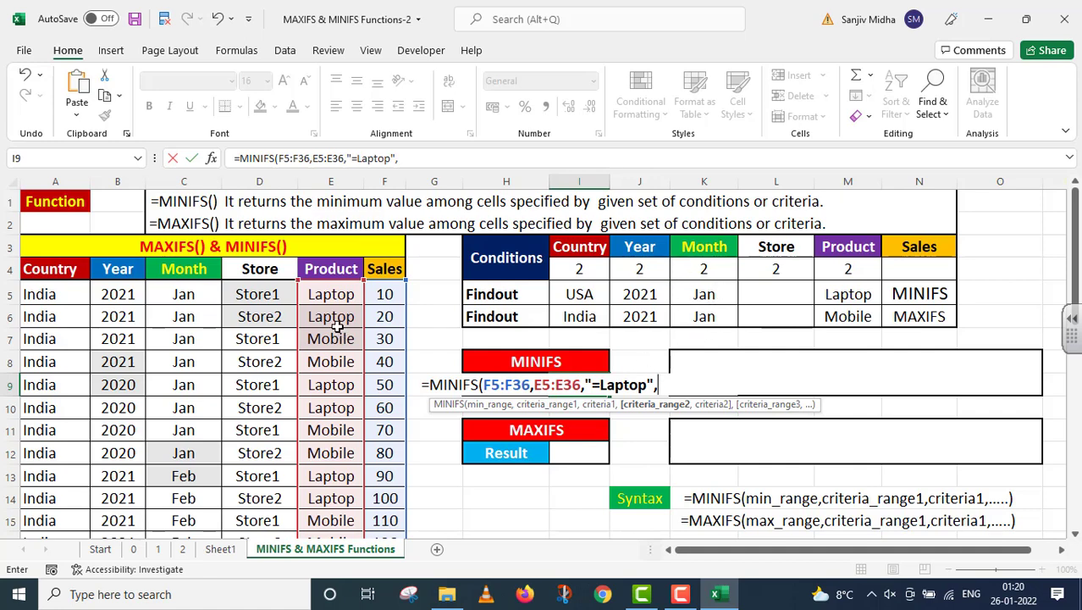
# Step: Add the month condition to the MINIFS formula, with range C5:C36 and criterion "=Jan"
pyautogui.moveTo(181, 289); pyautogui.dragTo(190, 491)
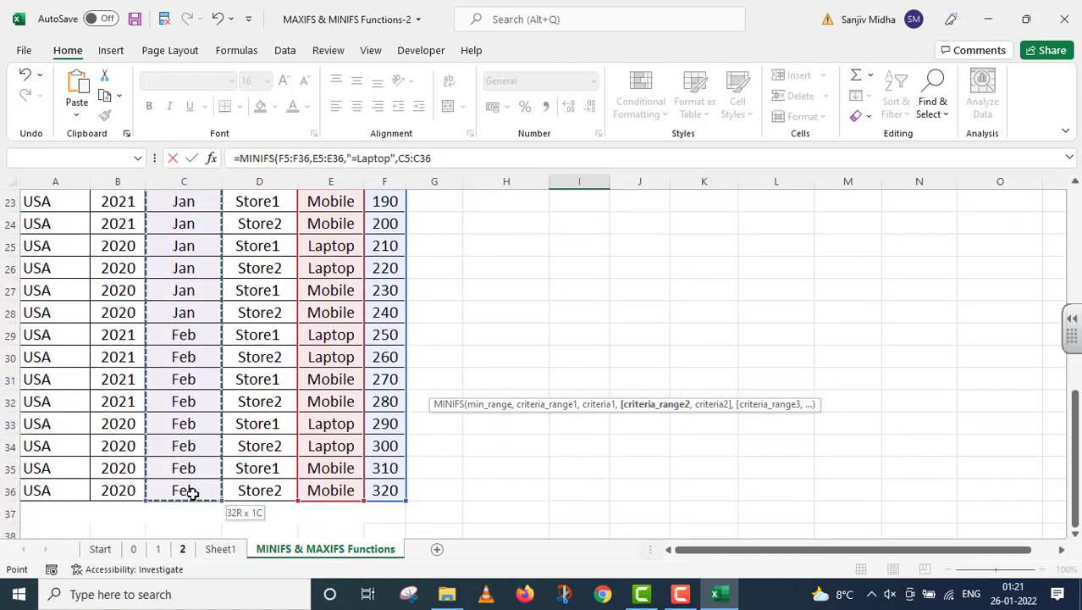
pyautogui.write(',"=')
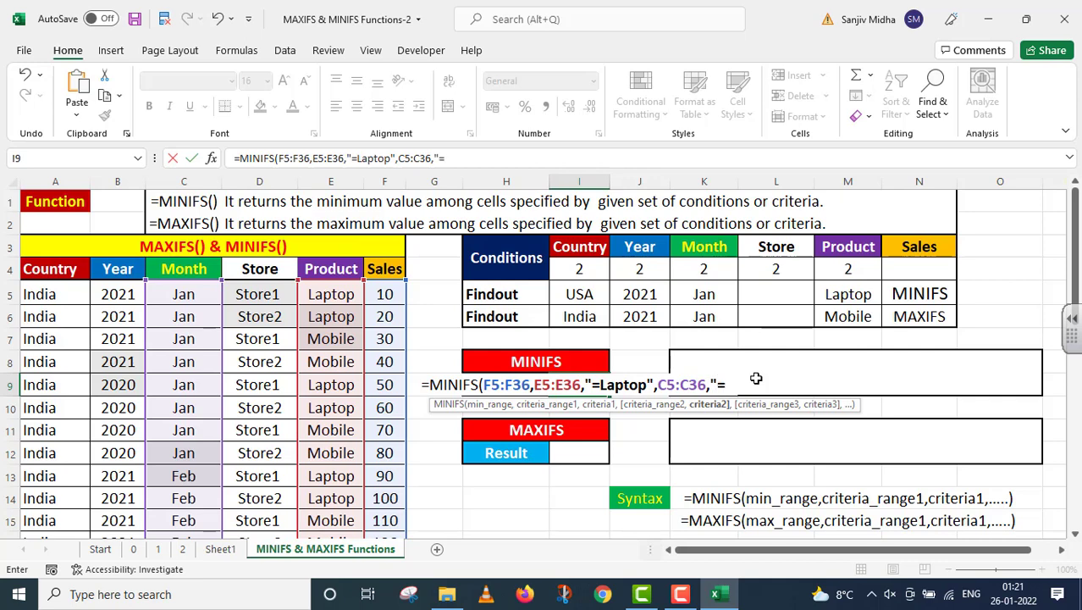
pyautogui.write('Jan"')
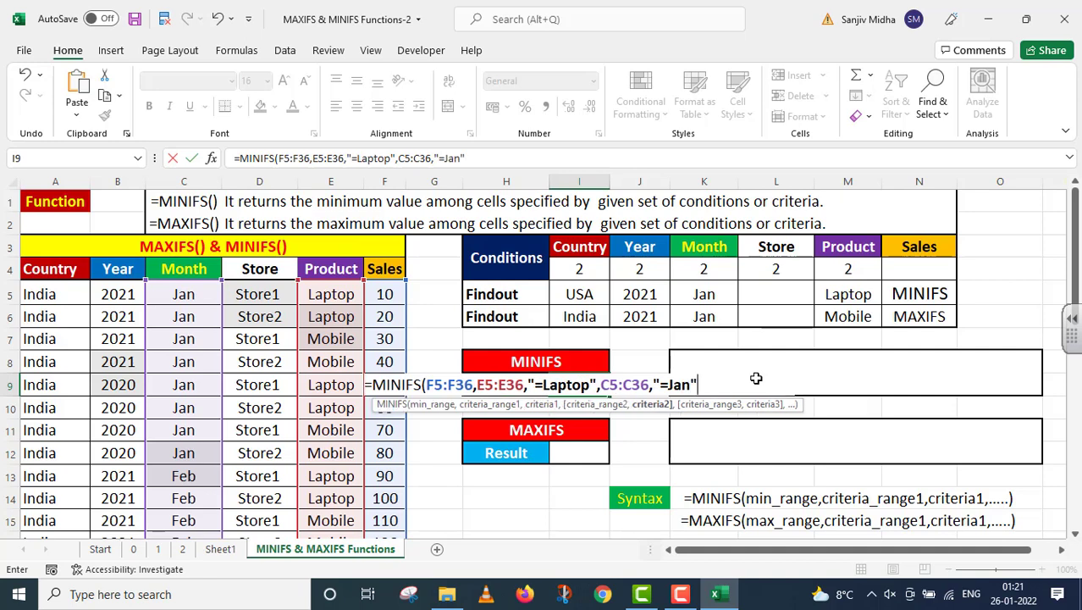
pyautogui.write(',')
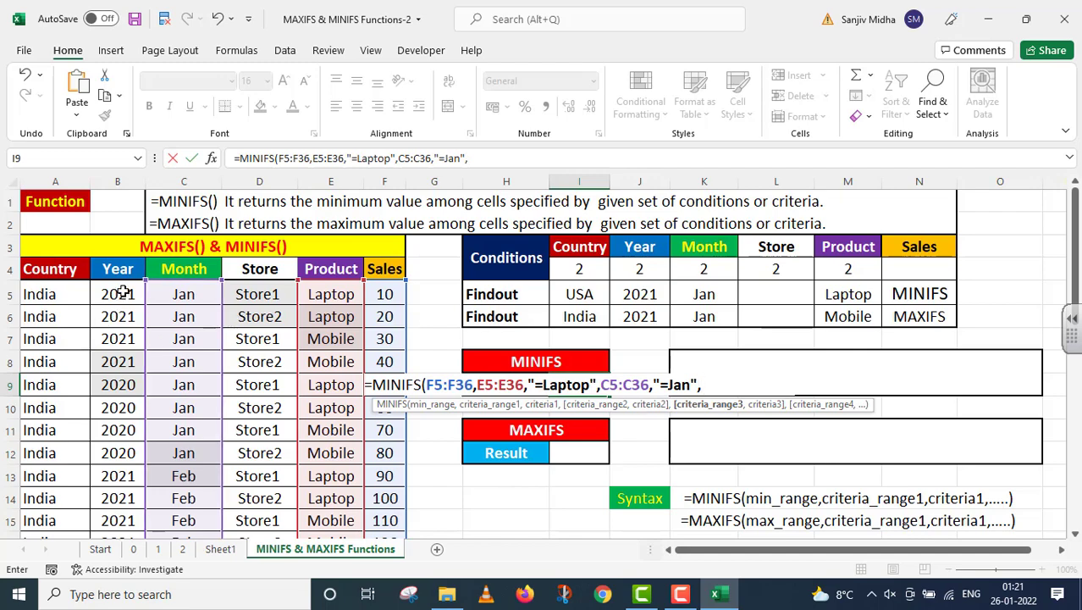
# Step: Add the year condition to the MINIFS formula, with range B5:B36 and criterion "=2021"
pyautogui.moveTo(124, 292); pyautogui.dragTo(116, 491)
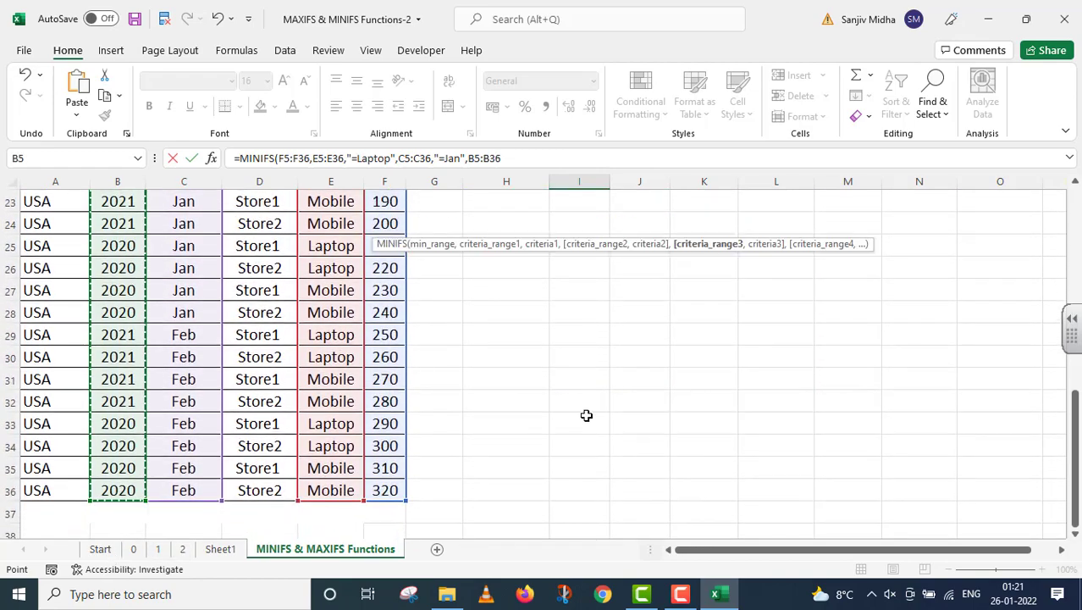
pyautogui.scroll(6, 606, 407)
pyautogui.scroll(2, 606, 408)
pyautogui.write(',')
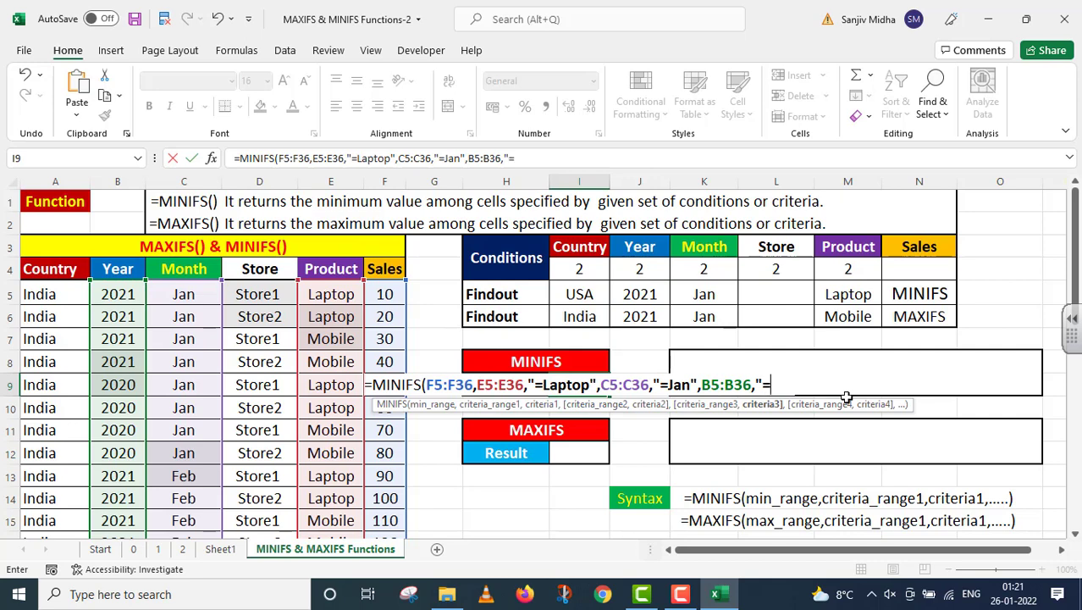
pyautogui.write('"=2021')
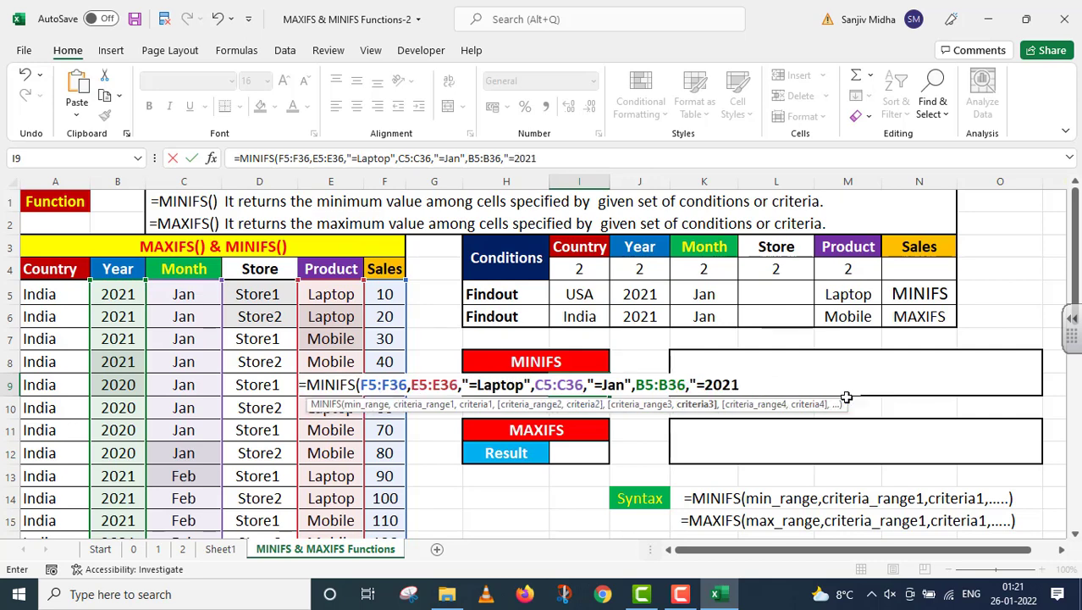
pyautogui.write('",')
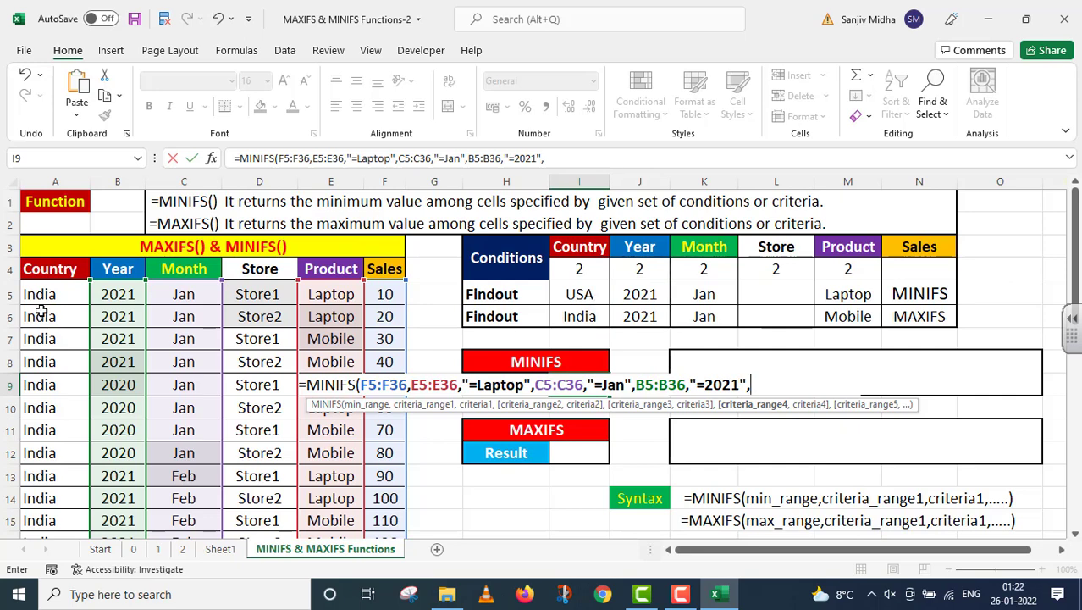
# Step: Add the country condition with range A5:A36 and criterion "=USA", and complete the MINIFS formula in I9
pyautogui.click(47, 293)
pyautogui.moveTo(47, 293); pyautogui.dragTo(64, 495)
pyautogui.scroll(7, 592, 435)
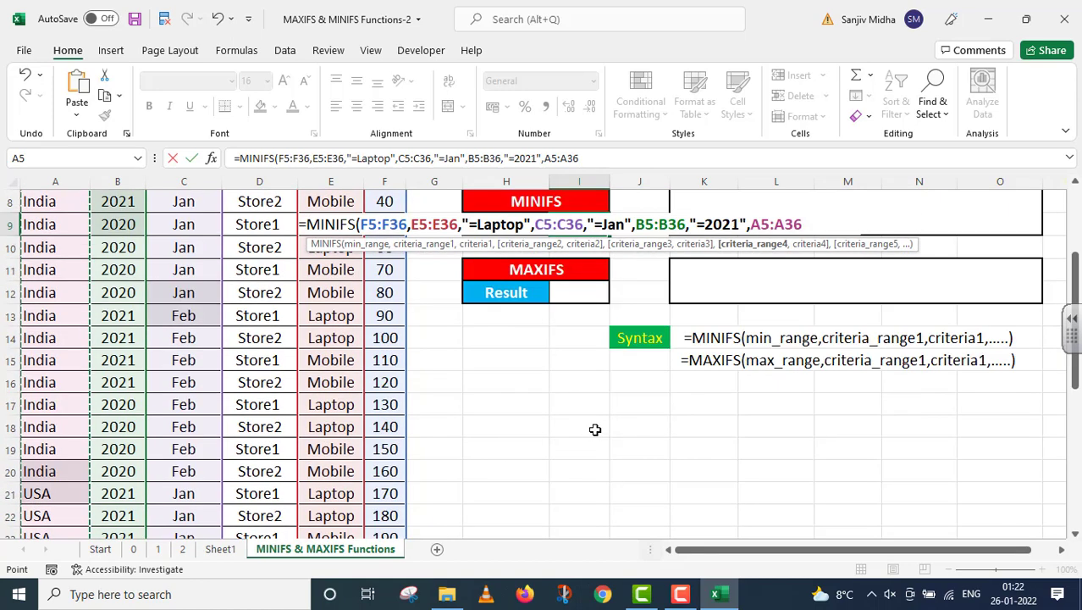
pyautogui.write(',"=')
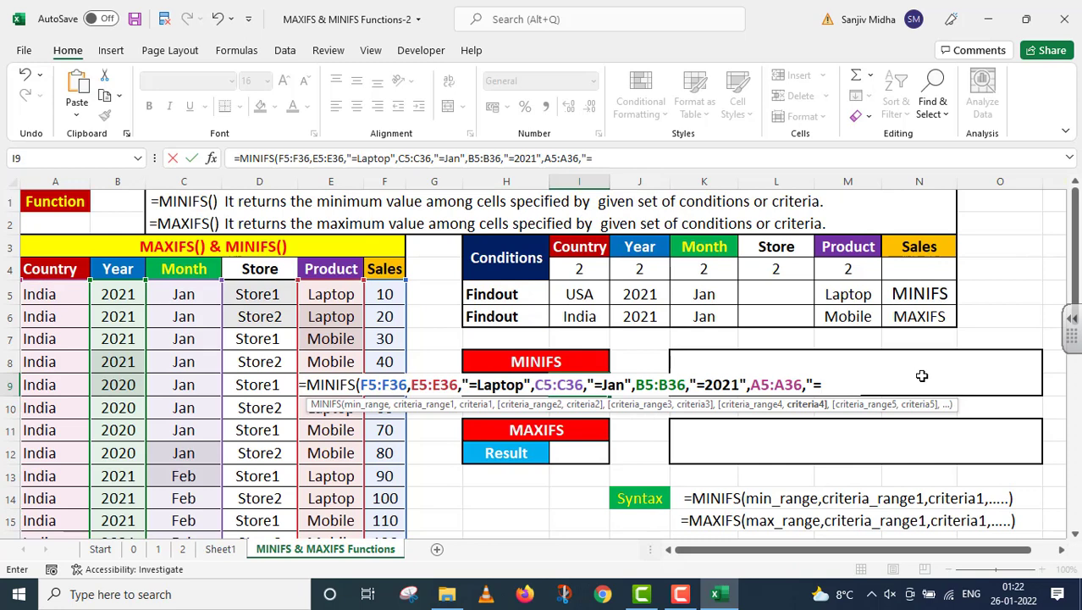
pyautogui.write('USA')
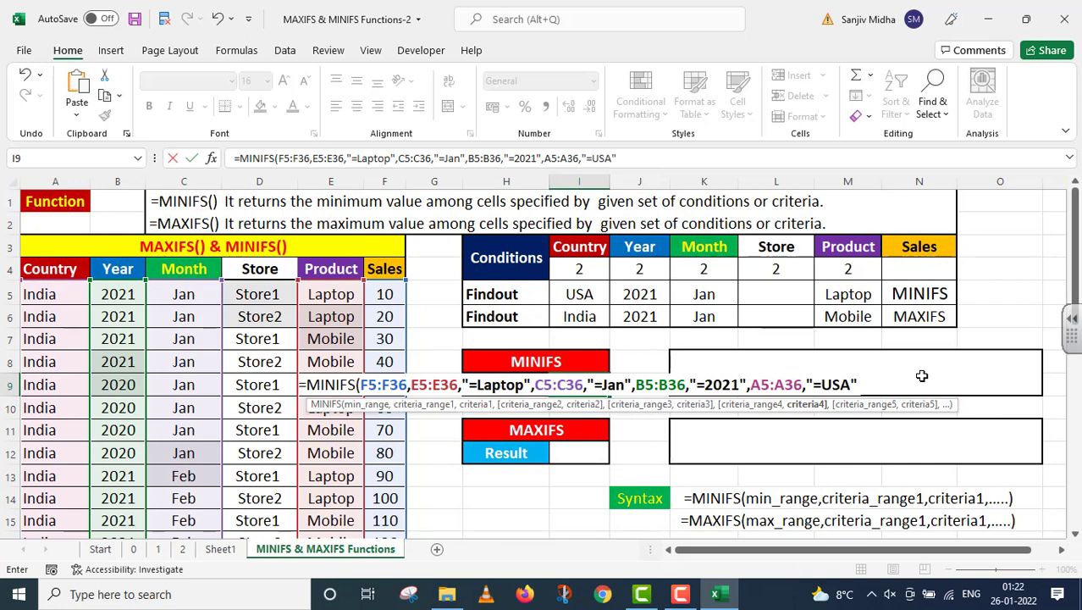
pyautogui.write('")')
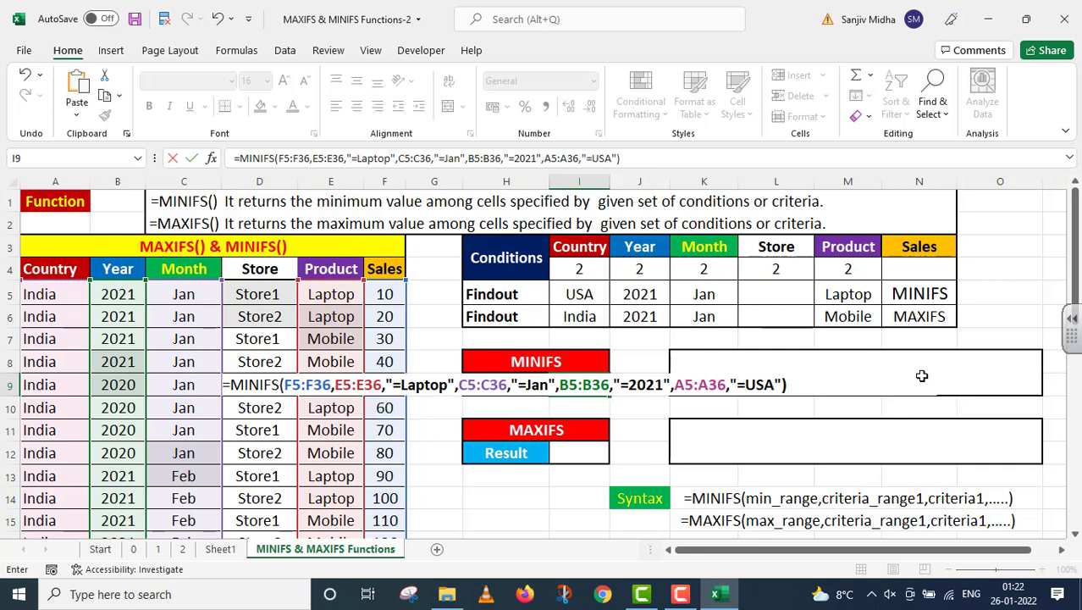
pyautogui.press('Return')
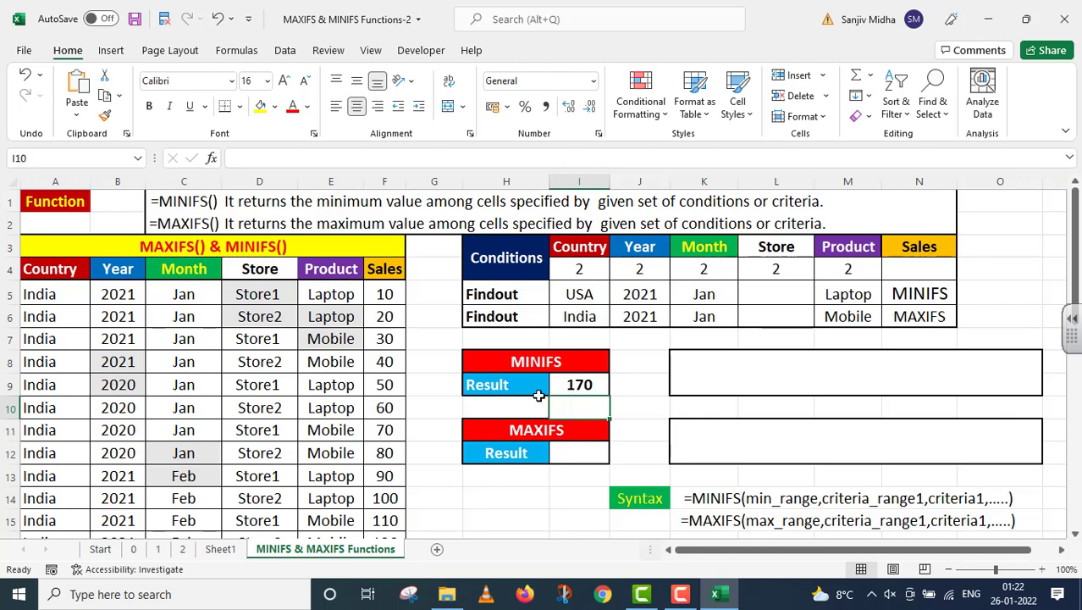
# Step: Highlight the matching USA, 2021, Jan, Store1, Laptop record in A21:F21 with yellow fill
pyautogui.scroll(-5, 242, 379)
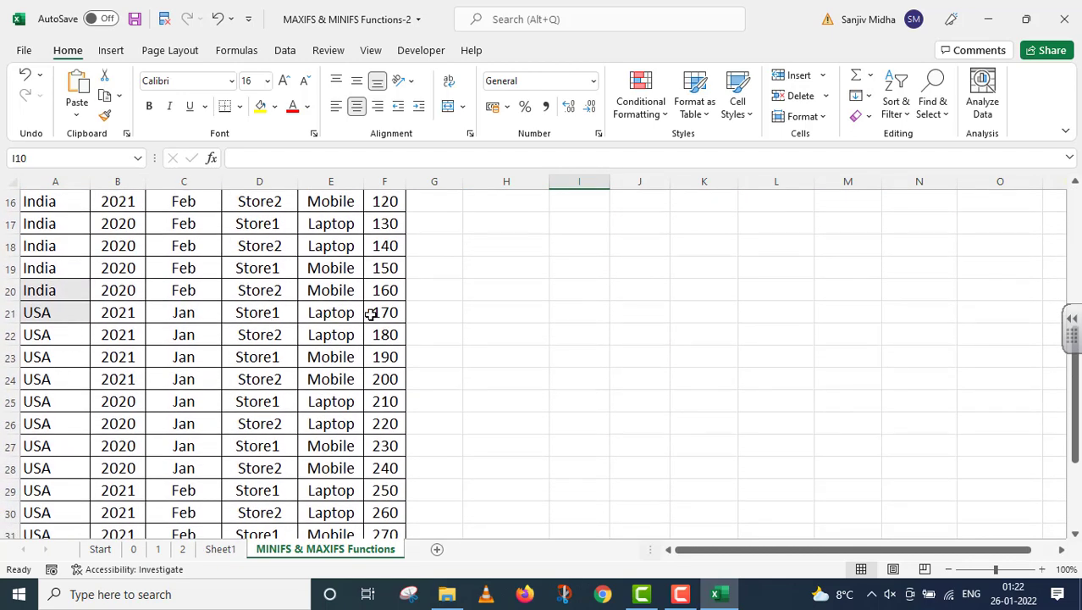
pyautogui.click(371, 313)
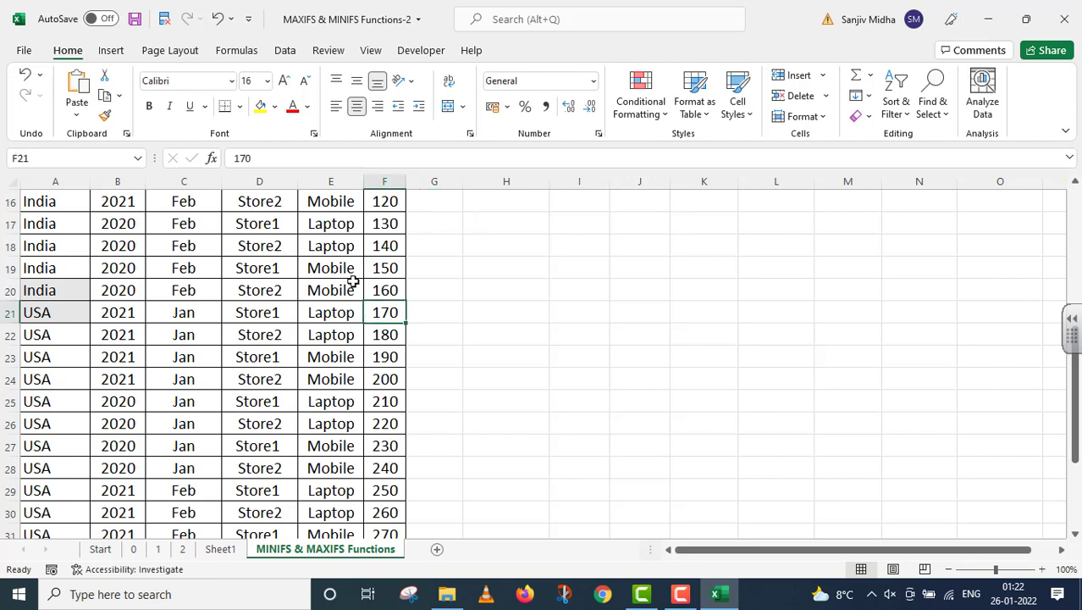
pyautogui.click(260, 107)
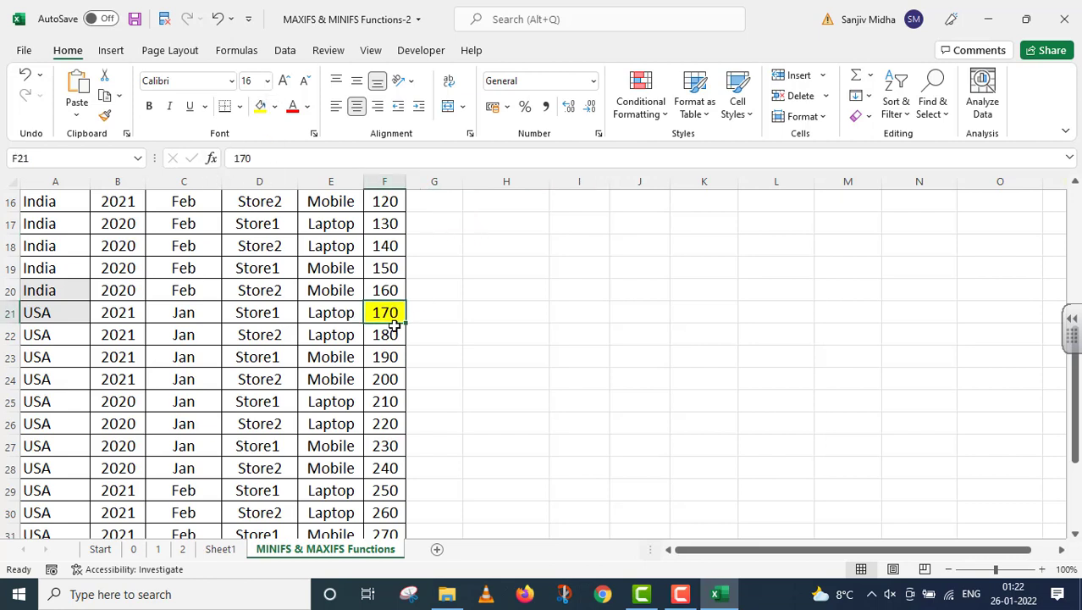
pyautogui.moveTo(125, 311); pyautogui.dragTo(324, 311)
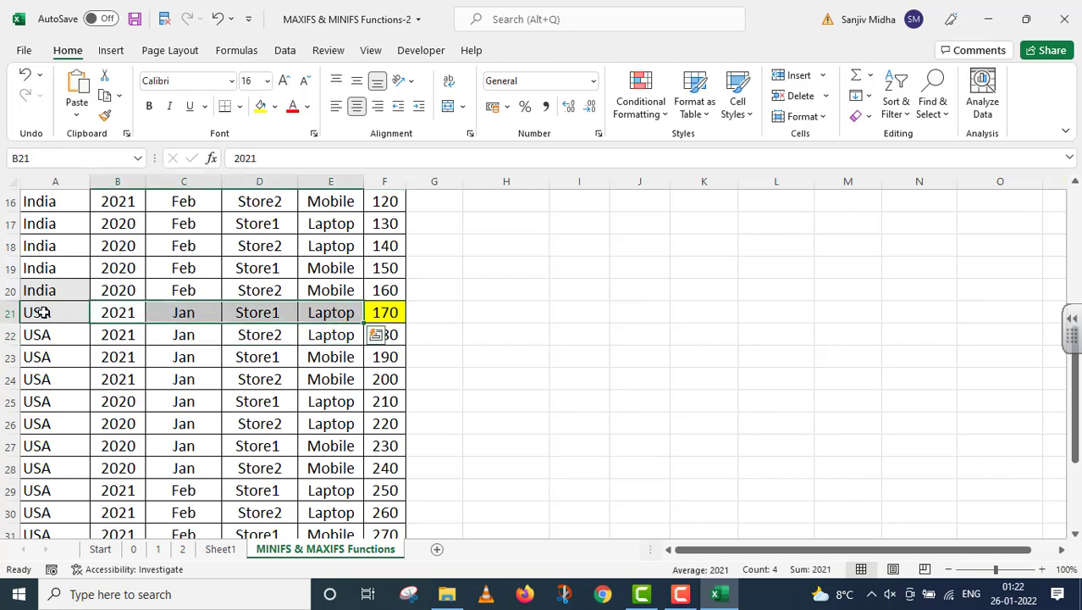
pyautogui.moveTo(48, 311); pyautogui.dragTo(377, 314)
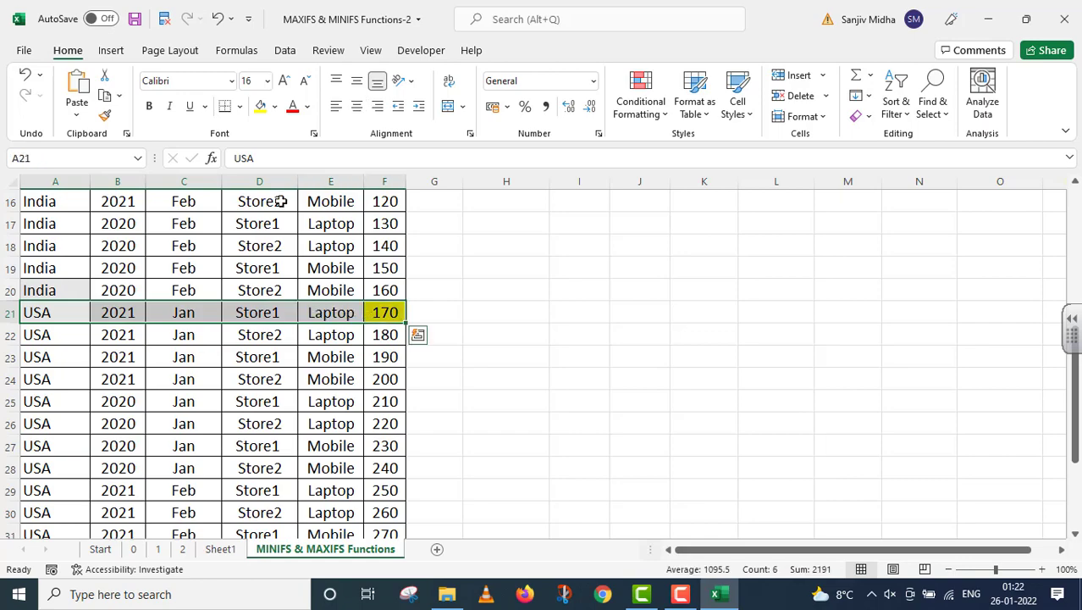
pyautogui.click(261, 106)
# Step: Copy the MINIFS formula from I9 and paste it as text into the empty box at K8
pyautogui.scroll(5, 490, 329)
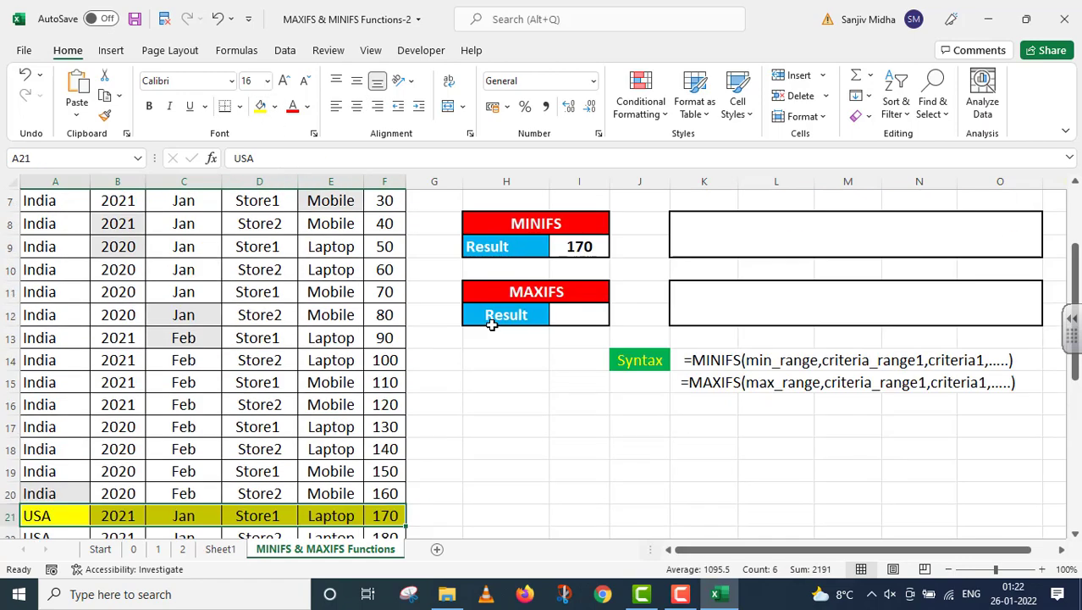
pyautogui.click(572, 382)
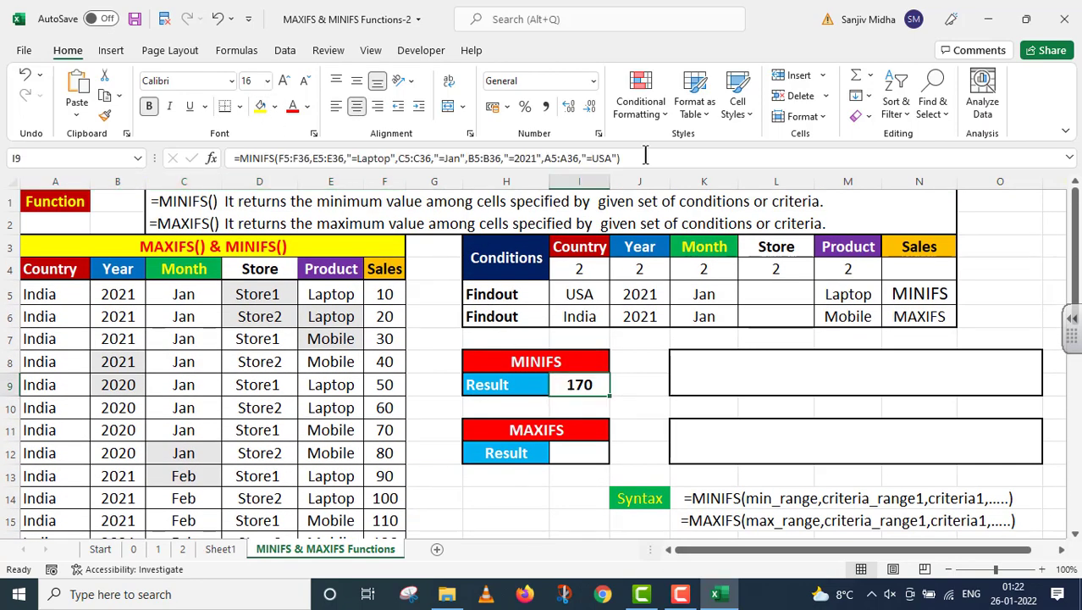
pyautogui.moveTo(646, 155); pyautogui.dragTo(212, 159)
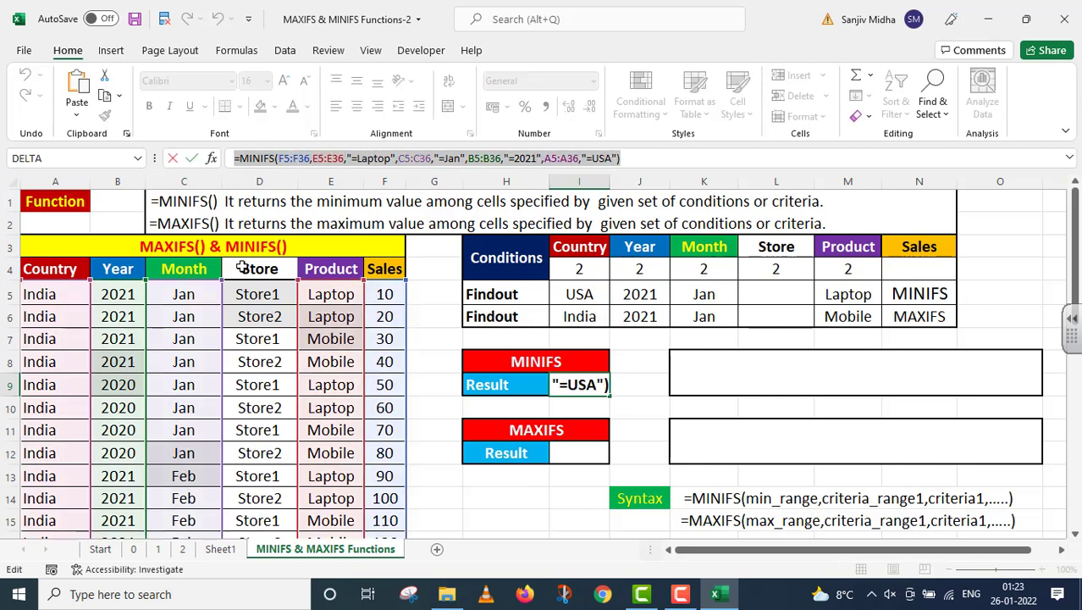
pyautogui.press('Return')
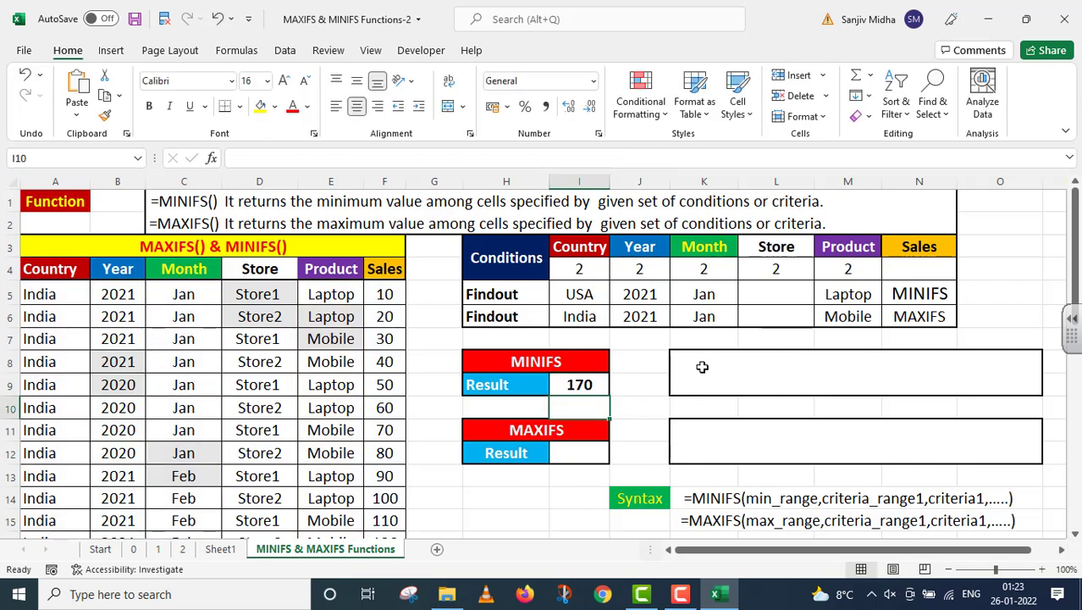
pyautogui.click(681, 358)
pyautogui.doubleClick(682, 358)
pyautogui.hotkey('ctrl', 'v')
pyautogui.click(638, 412)
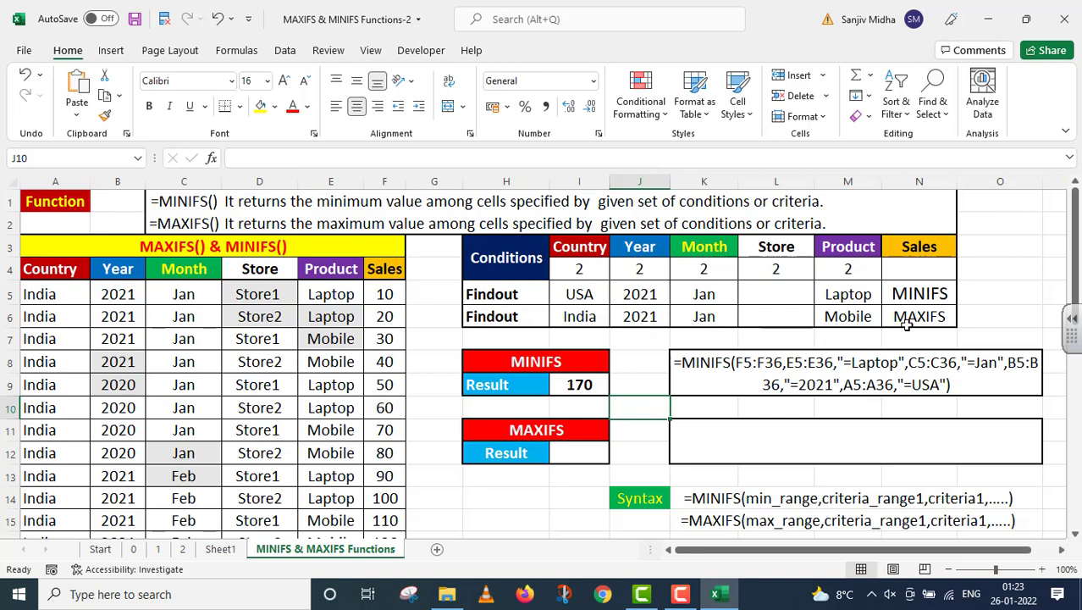
# Step: Start a MAXIFS formula in I12 with F5:F36 as the max range
pyautogui.doubleClick(574, 458)
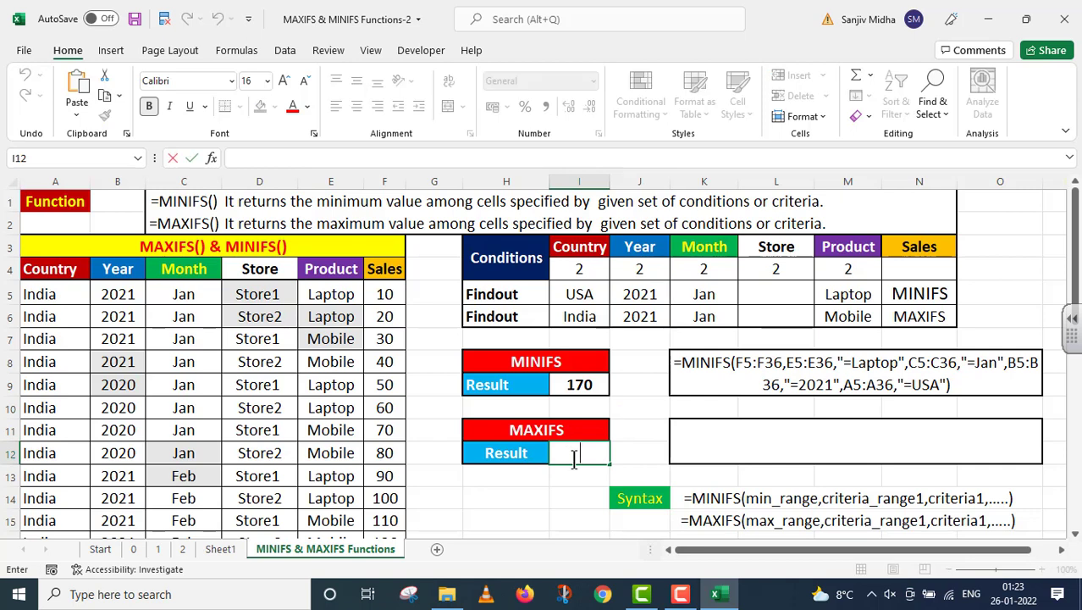
pyautogui.write('=MA')
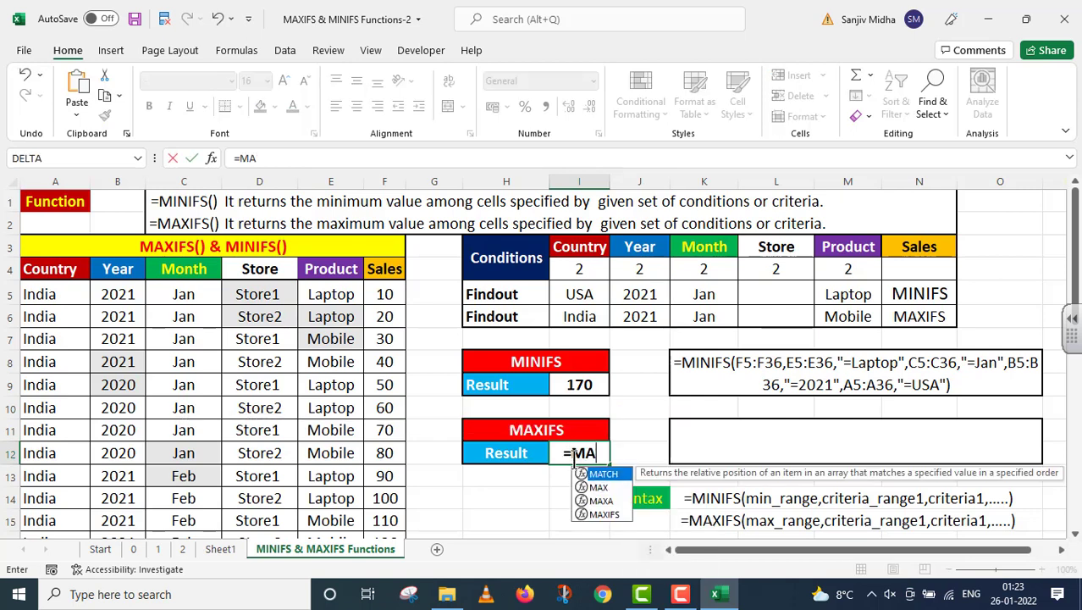
pyautogui.write('XIFS')
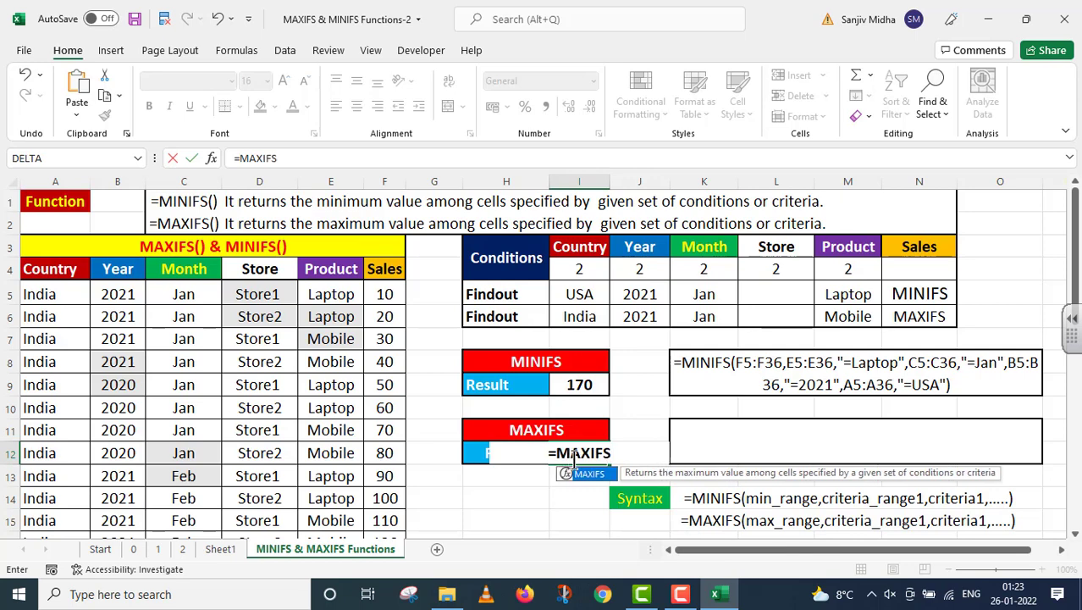
pyautogui.write('(')
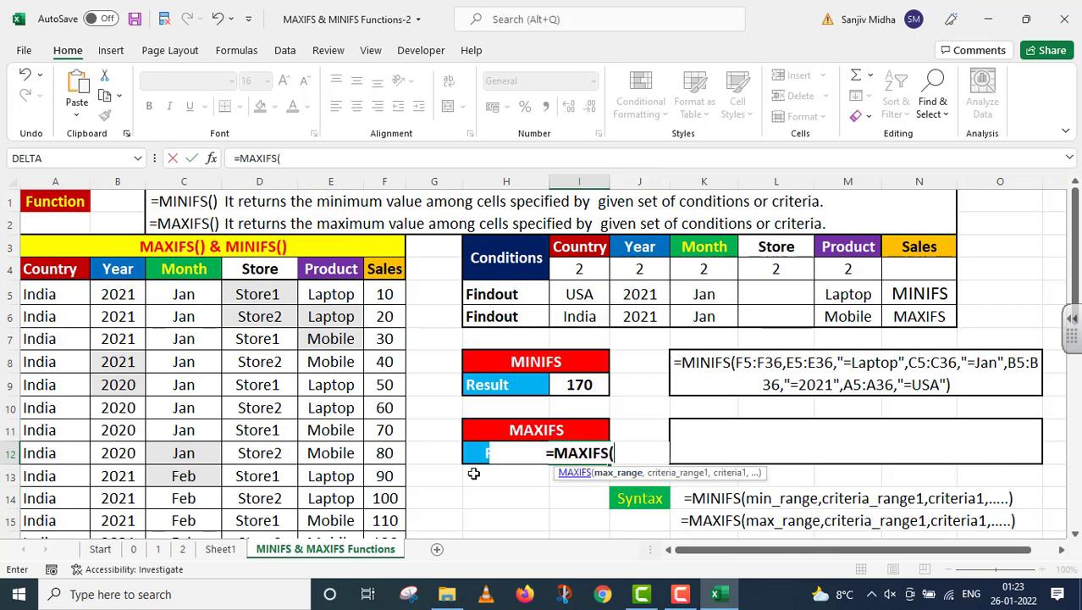
pyautogui.moveTo(388, 292); pyautogui.dragTo(395, 472)
pyautogui.scroll(4, 395, 472)
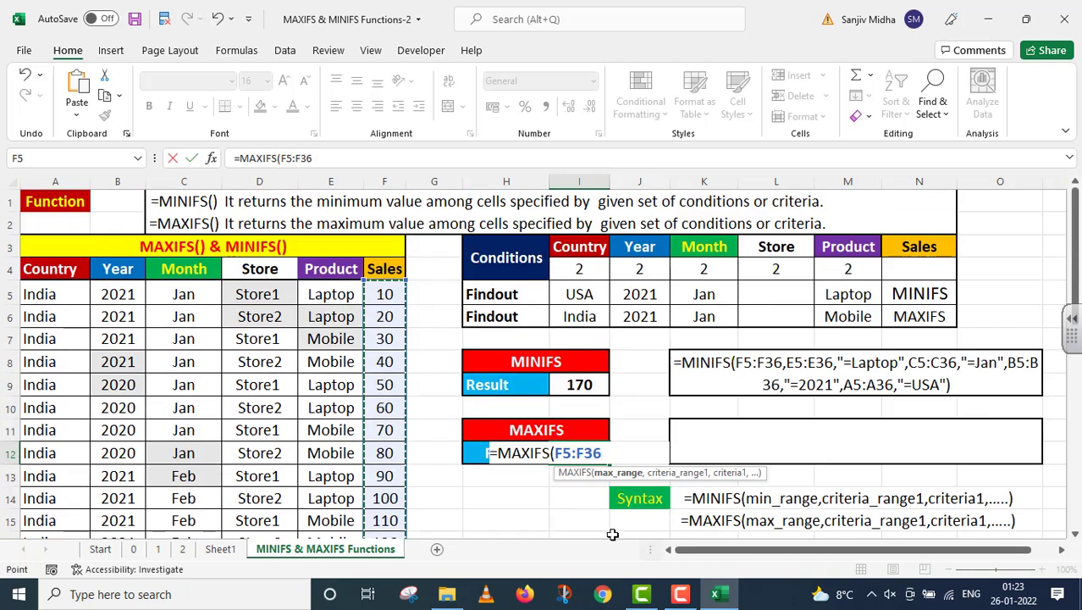
pyautogui.write(',')
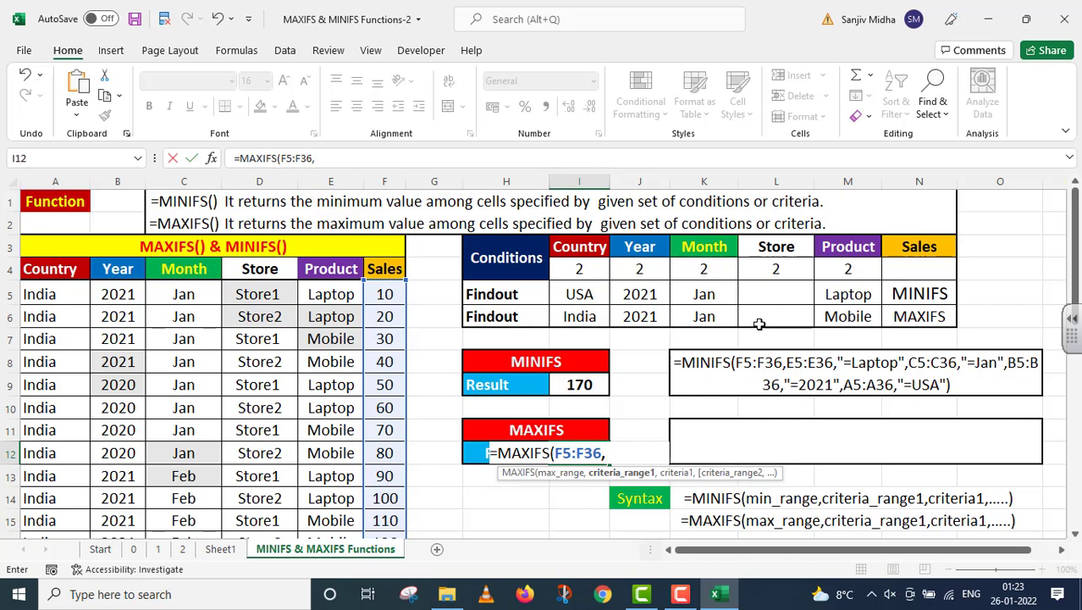
# Step: Add the product condition to the MAXIFS formula, with range E5:E36 and criterion "=Mobile"
pyautogui.moveTo(324, 292); pyautogui.dragTo(335, 484)
pyautogui.write(',')
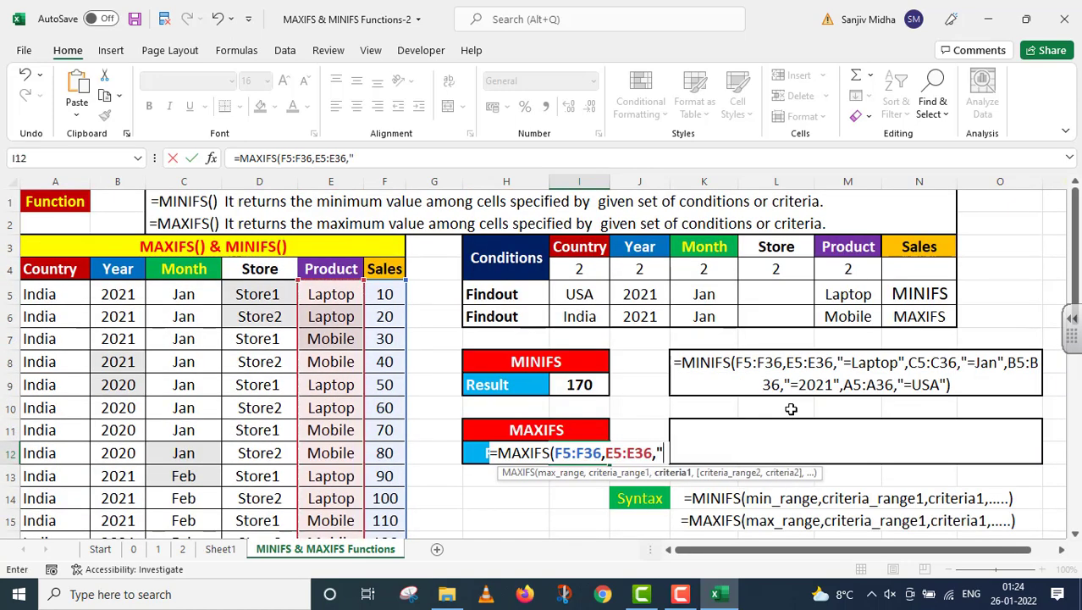
pyautogui.write('"=')
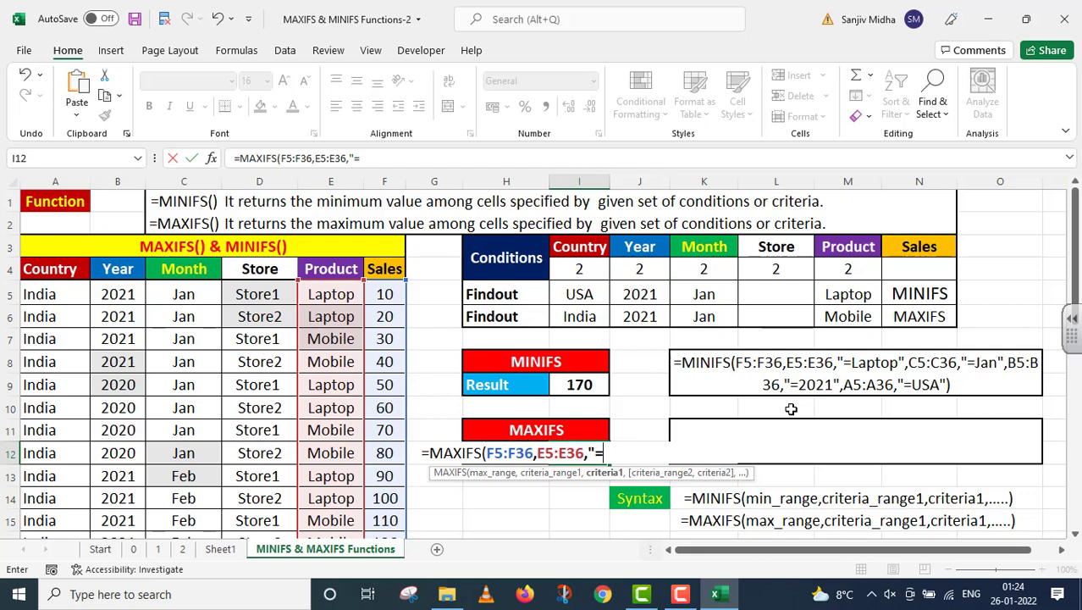
pyautogui.write('Mobile"')
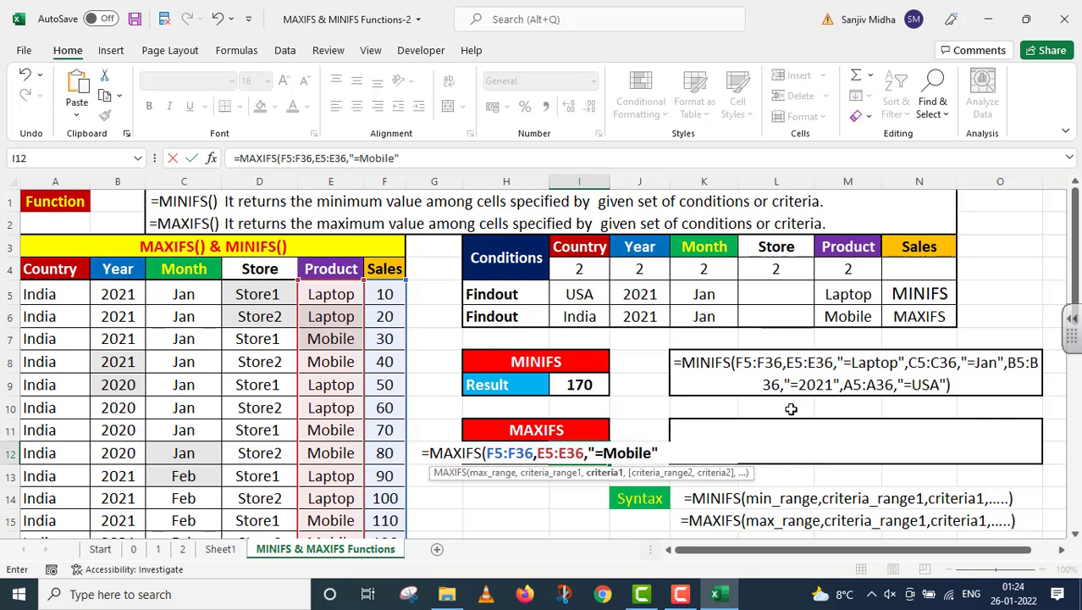
pyautogui.write(',')
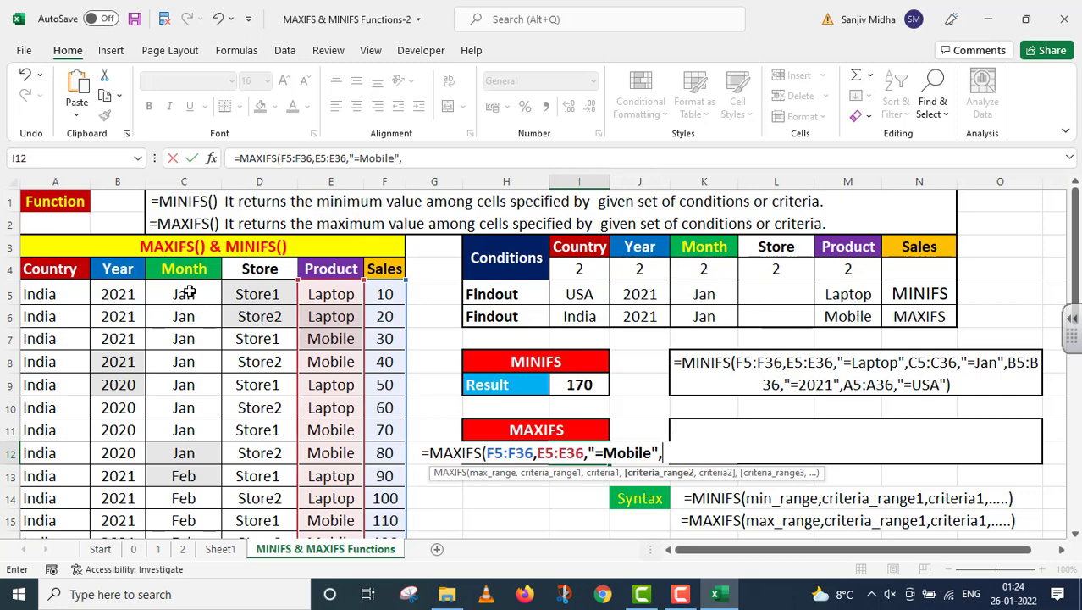
# Step: Add the month condition to the MAXIFS formula, with range C5:C36 and criterion "=Jan"
pyautogui.moveTo(188, 292); pyautogui.dragTo(186, 484)
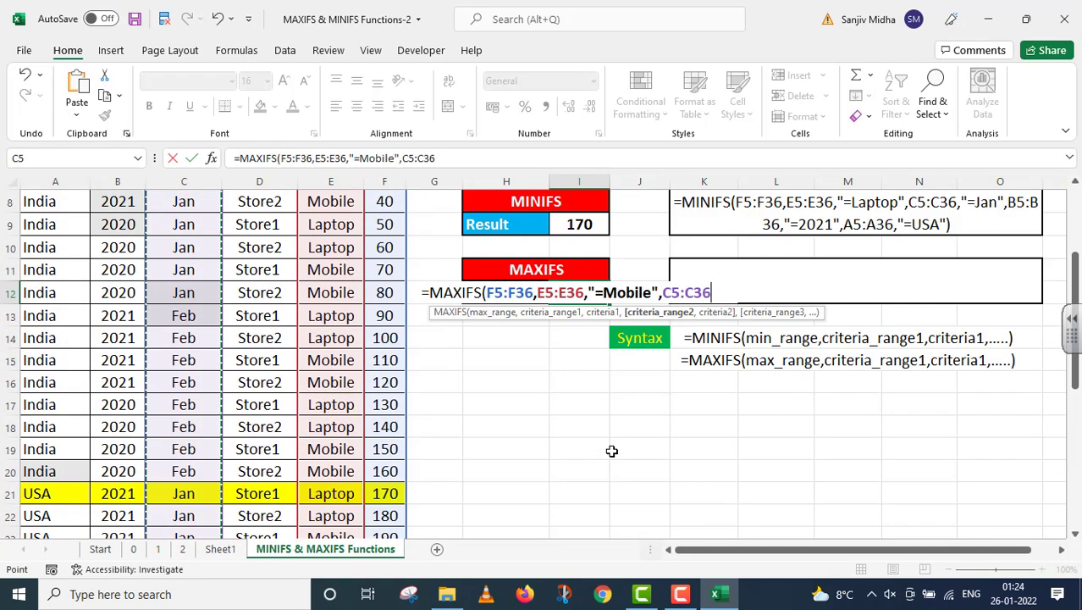
pyautogui.scroll(2, 612, 450)
pyautogui.write(',')
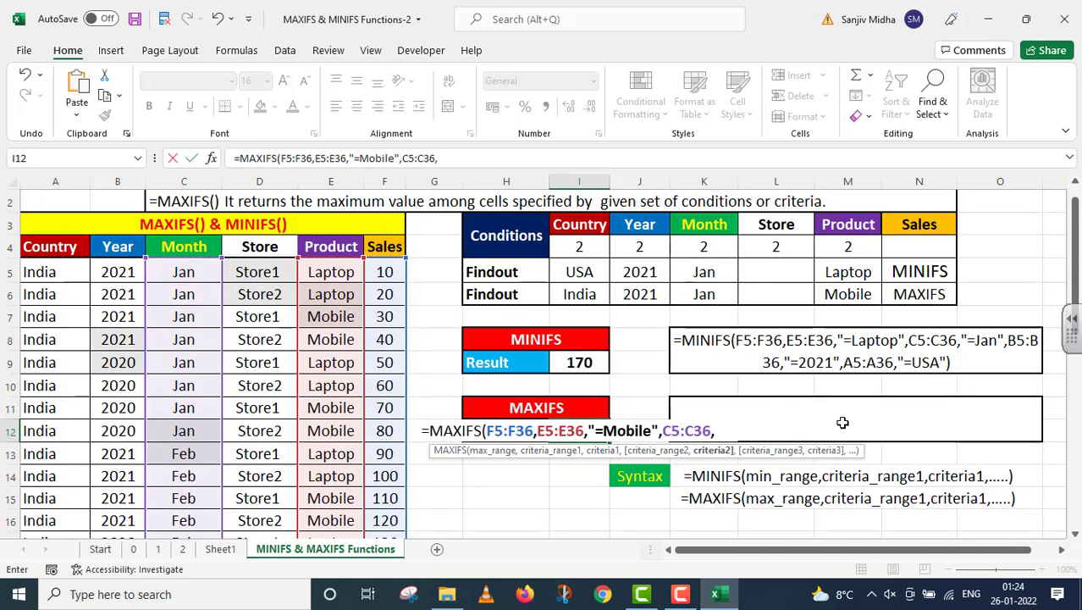
pyautogui.write('"=Jan')
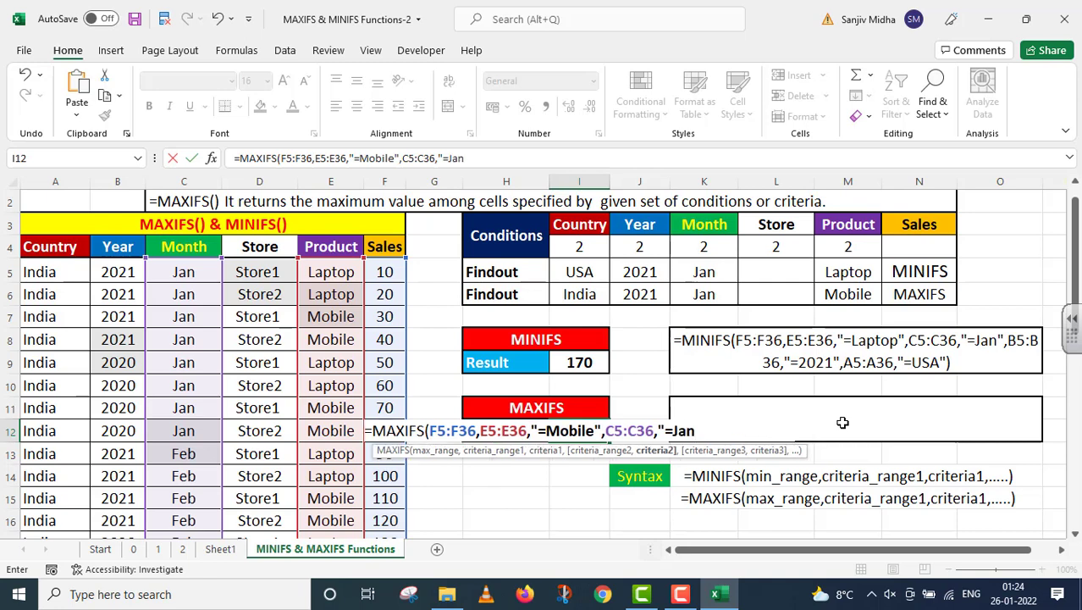
pyautogui.write('",')
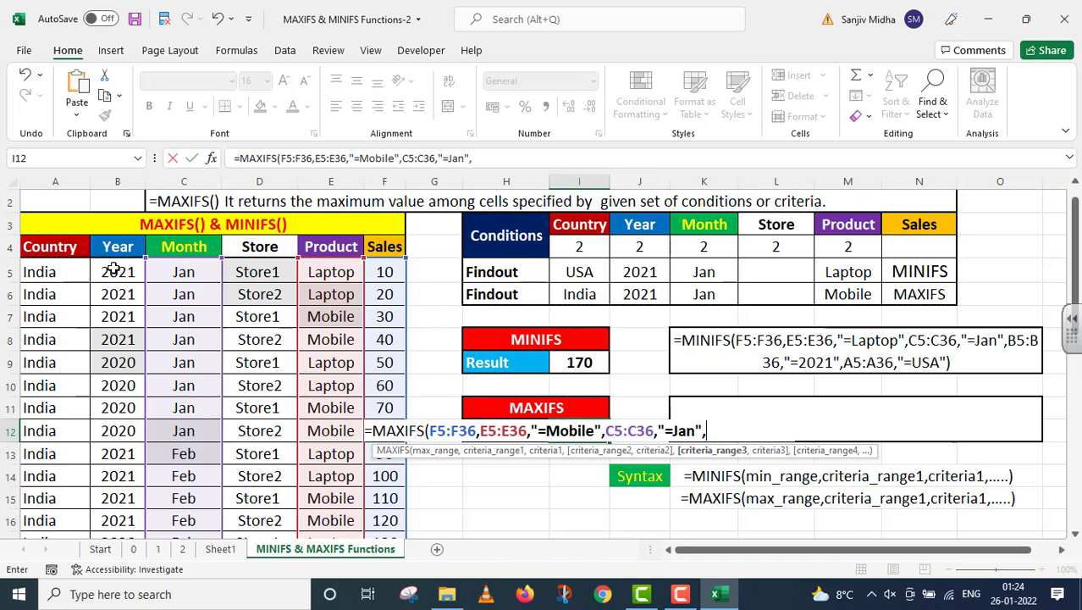
# Step: Add the year condition to the MAXIFS formula, with range B5:B36 and criterion "=2021"
pyautogui.moveTo(114, 270); pyautogui.dragTo(121, 490)
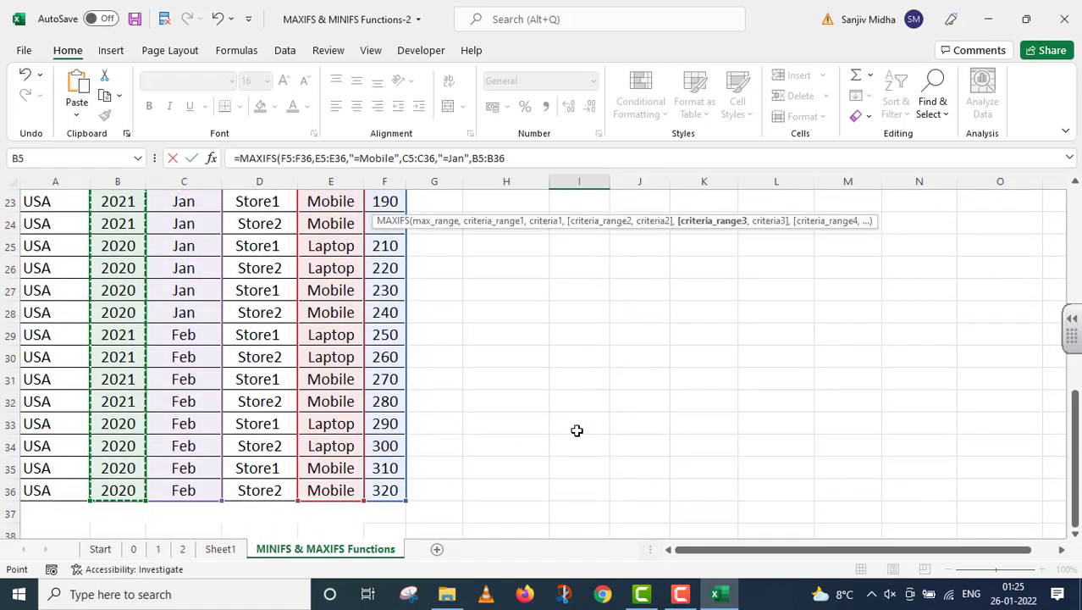
pyautogui.write(',')
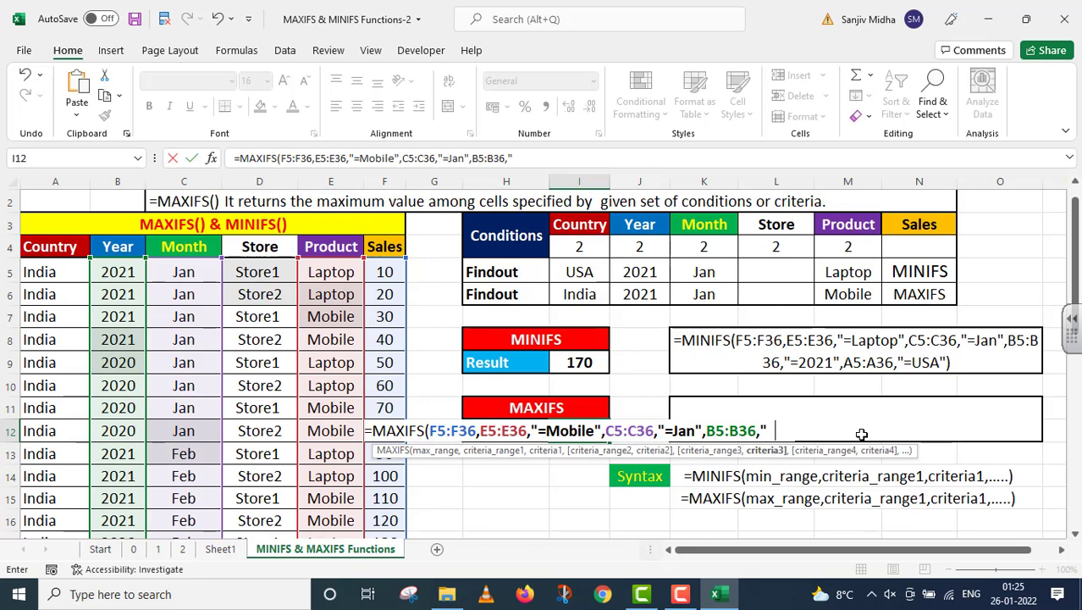
pyautogui.write('"=2021')
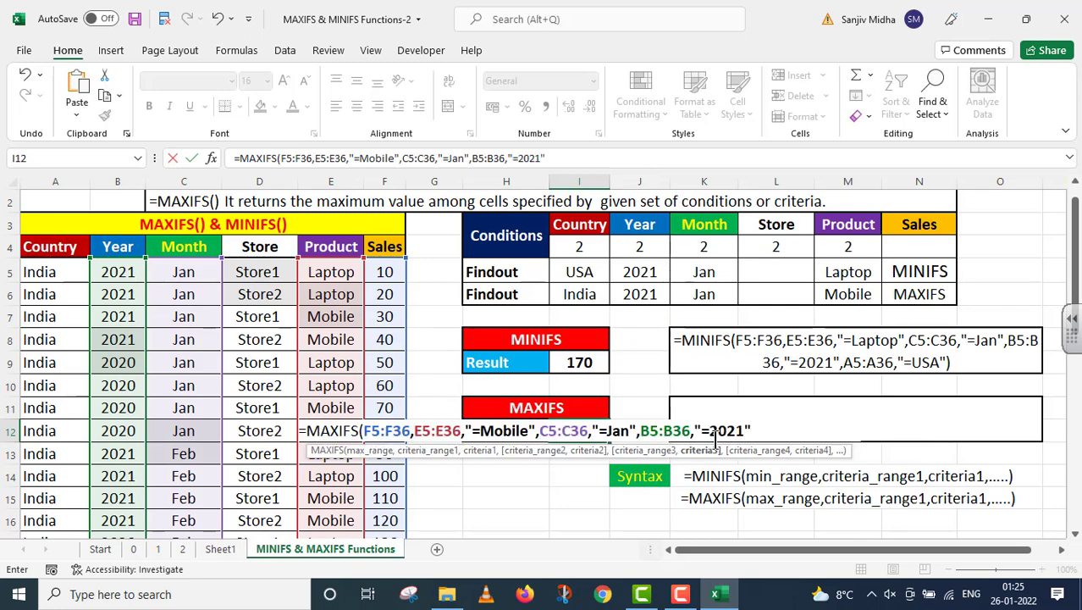
pyautogui.write('",')
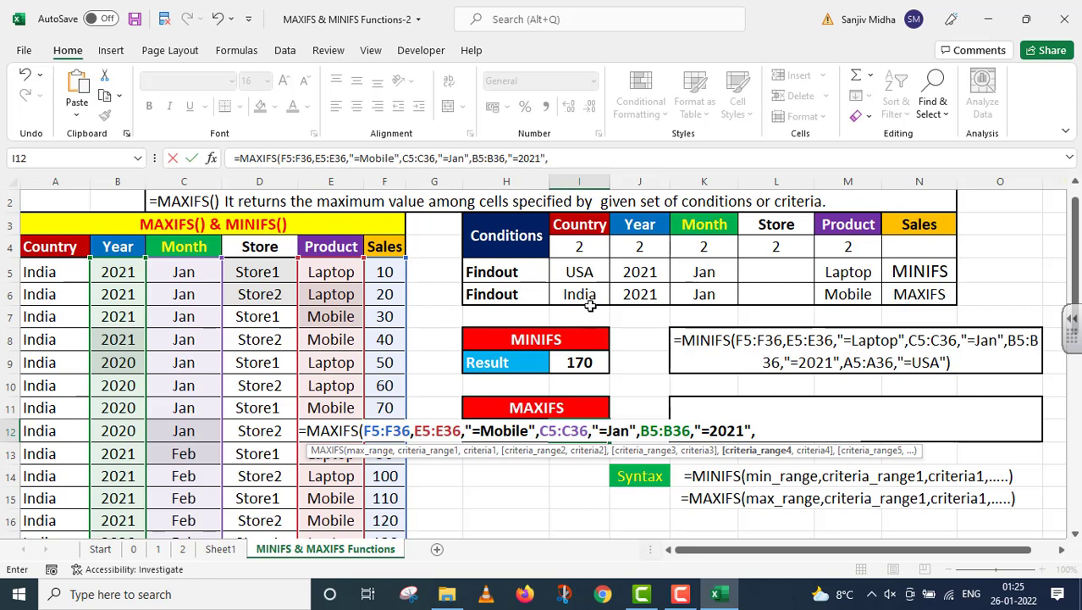
# Step: Add the country condition with range A5:A36 and criterion "=India", and complete the MAXIFS formula in I12
pyautogui.click(53, 273)
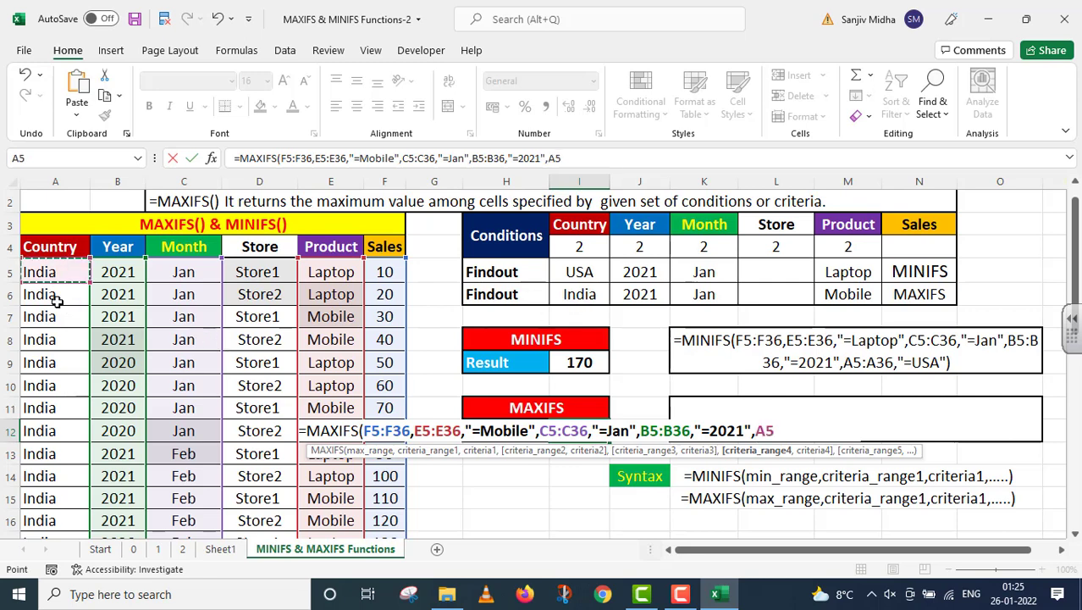
pyautogui.moveTo(57, 302); pyautogui.dragTo(54, 492)
pyautogui.scroll(7, 285, 477)
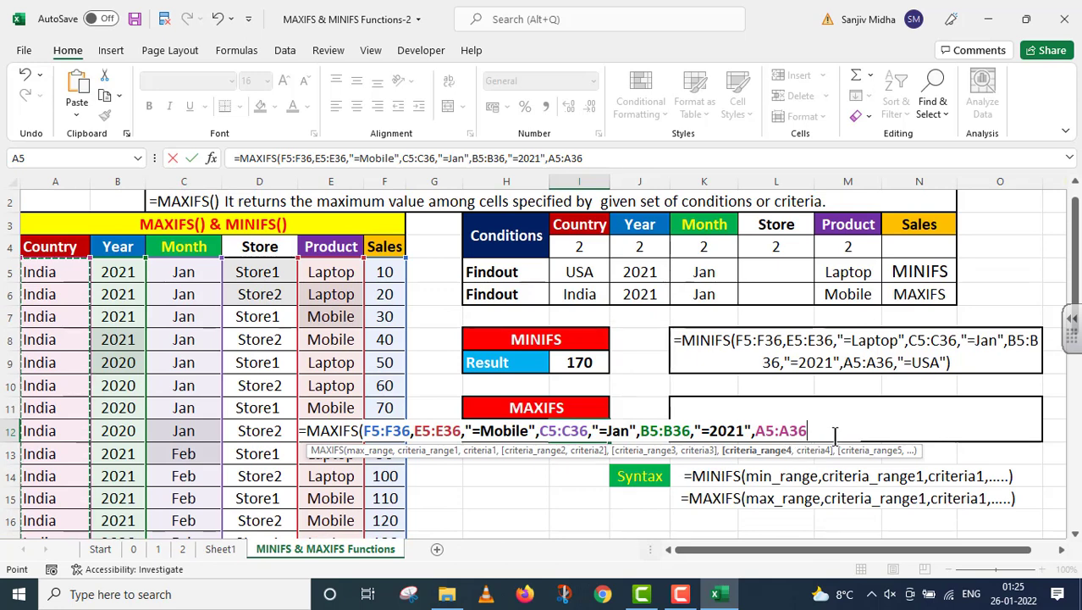
pyautogui.write(',"=I')
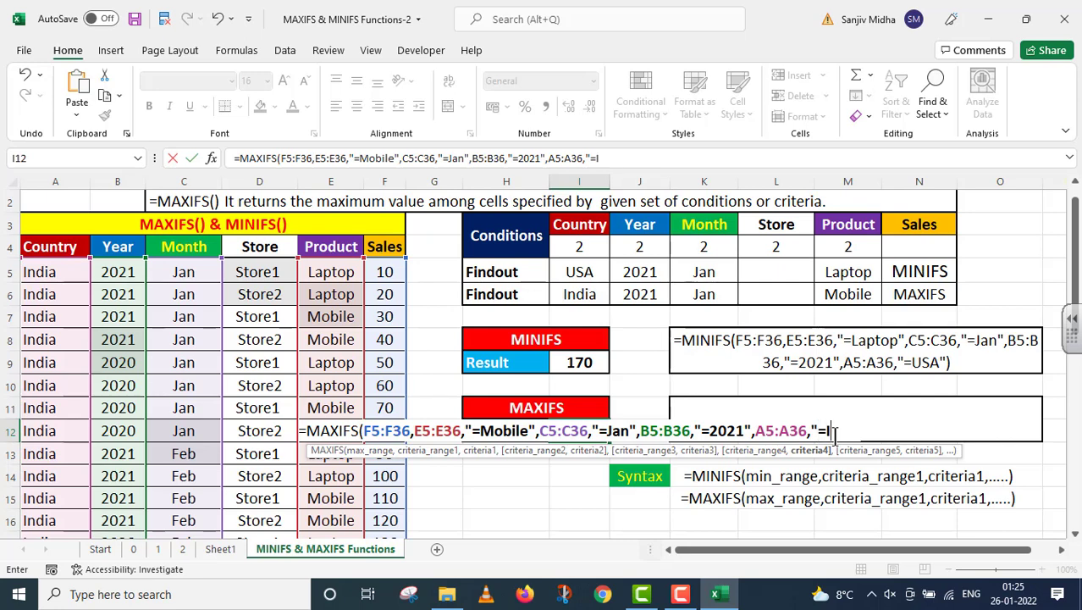
pyautogui.write('ndia"')
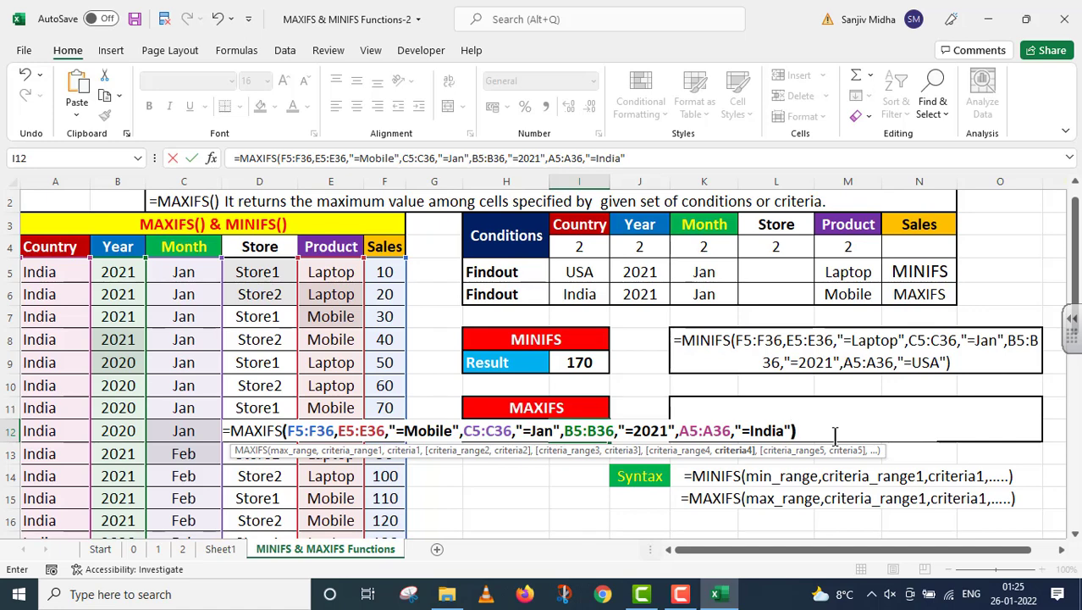
pyautogui.press('Return')
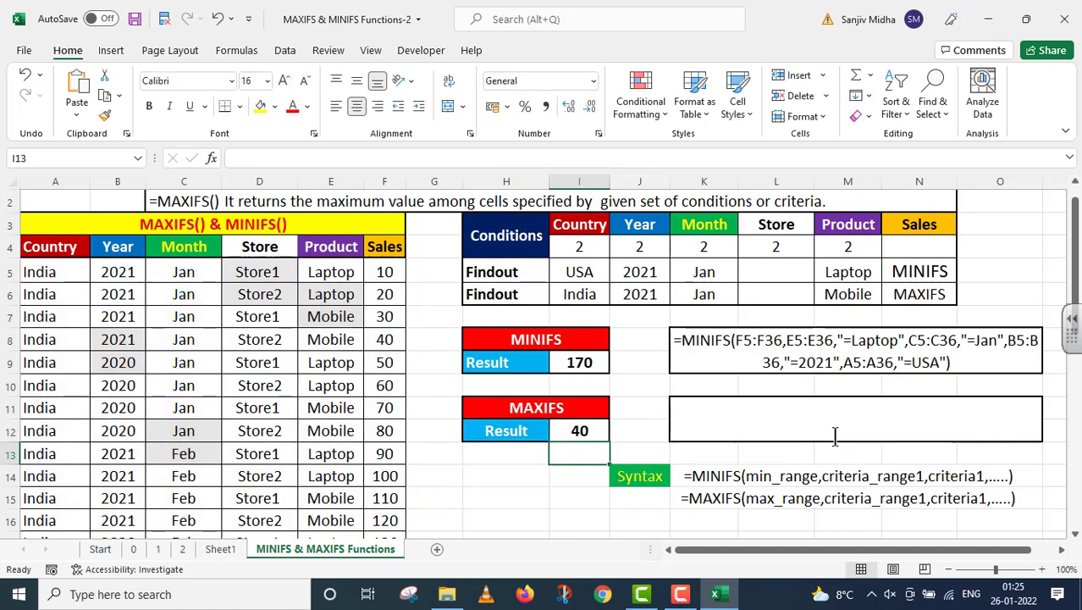
# Step: Highlight the matching India, 2021, Jan, Store2, Mobile record in A8:F8 with yellow fill
pyautogui.click(559, 431)
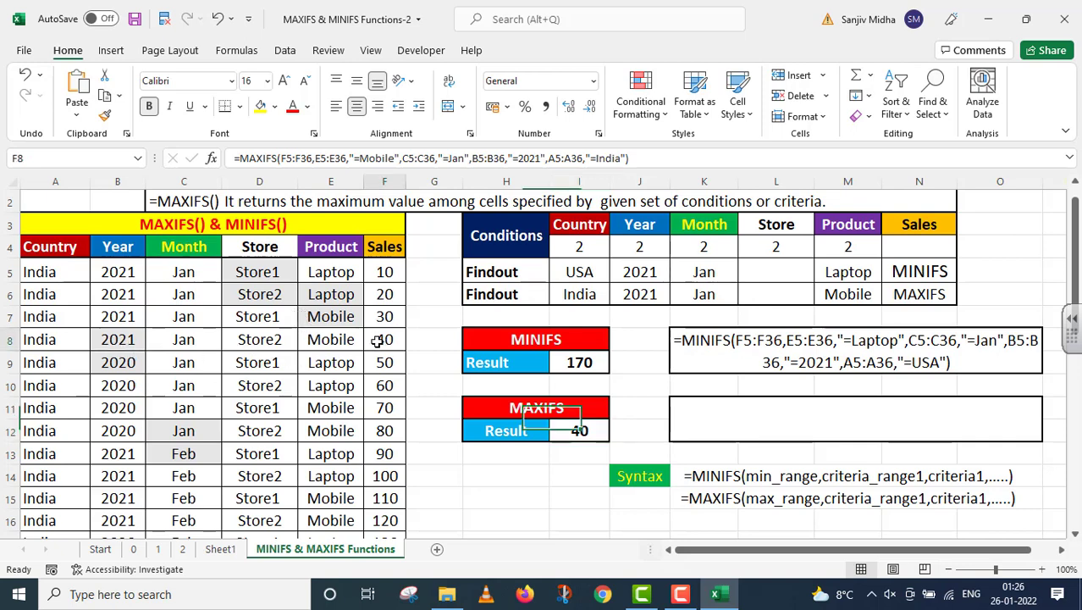
pyautogui.click(58, 336)
pyautogui.moveTo(58, 336); pyautogui.dragTo(370, 341)
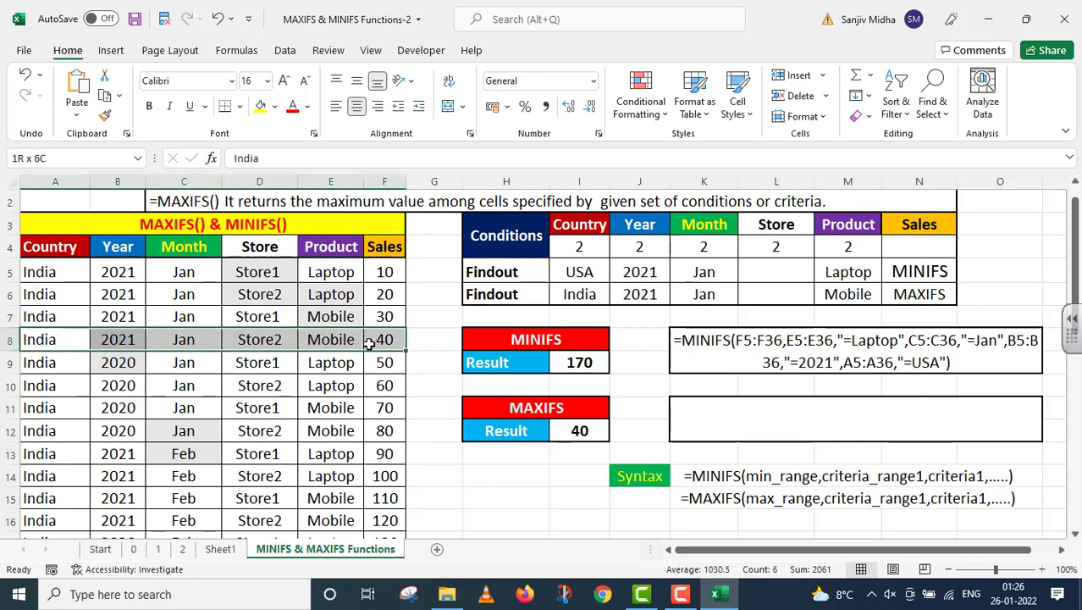
pyautogui.click(261, 106)
pyautogui.click(460, 504)
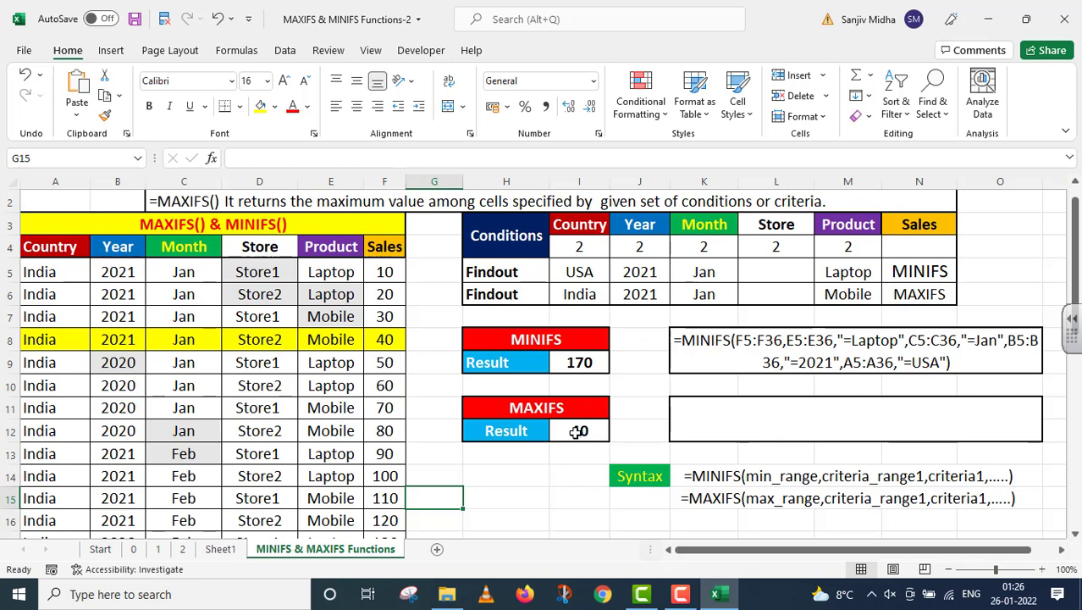
# Step: Copy the MAXIFS formula from I12 and enter it as text, with a leading apostrophe, in the box at K11
pyautogui.click(576, 429)
pyautogui.moveTo(634, 158); pyautogui.dragTo(208, 210)
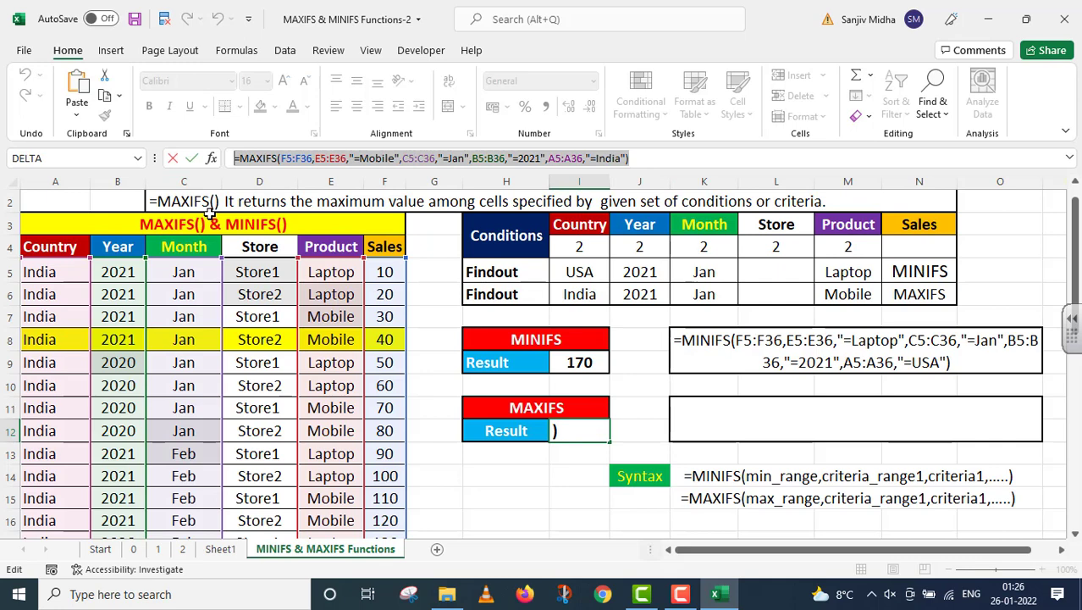
pyautogui.press('Return')
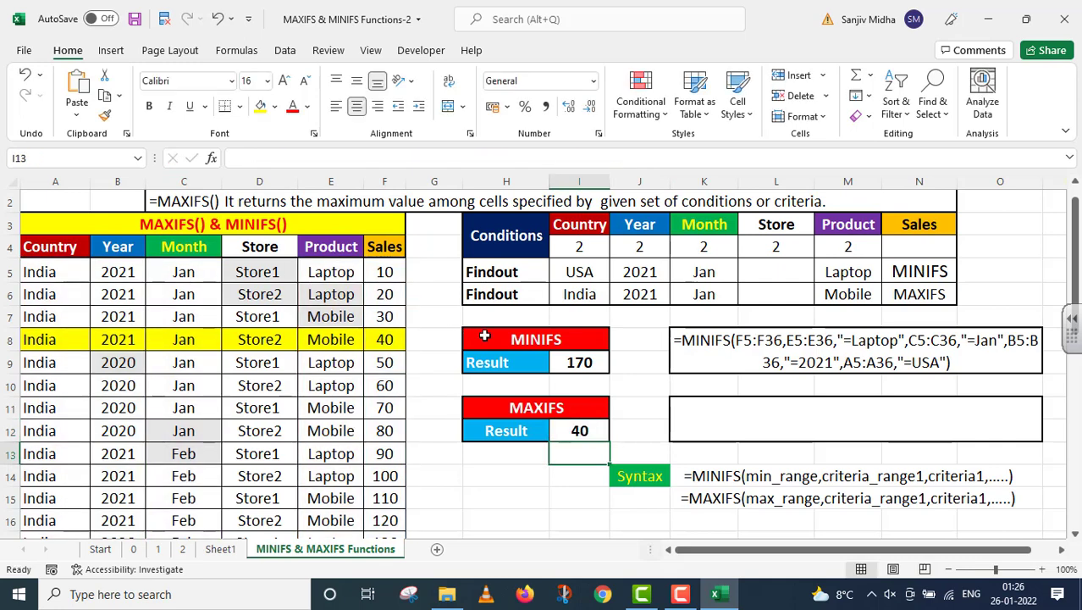
pyautogui.click(678, 402)
pyautogui.doubleClick(678, 404)
pyautogui.write('\'=MAXIFS(F5:F36,E5:E36,"=Mobile",C5:C36,"=Jan",B5:B36,"=2021",A5:A36,"=India")')
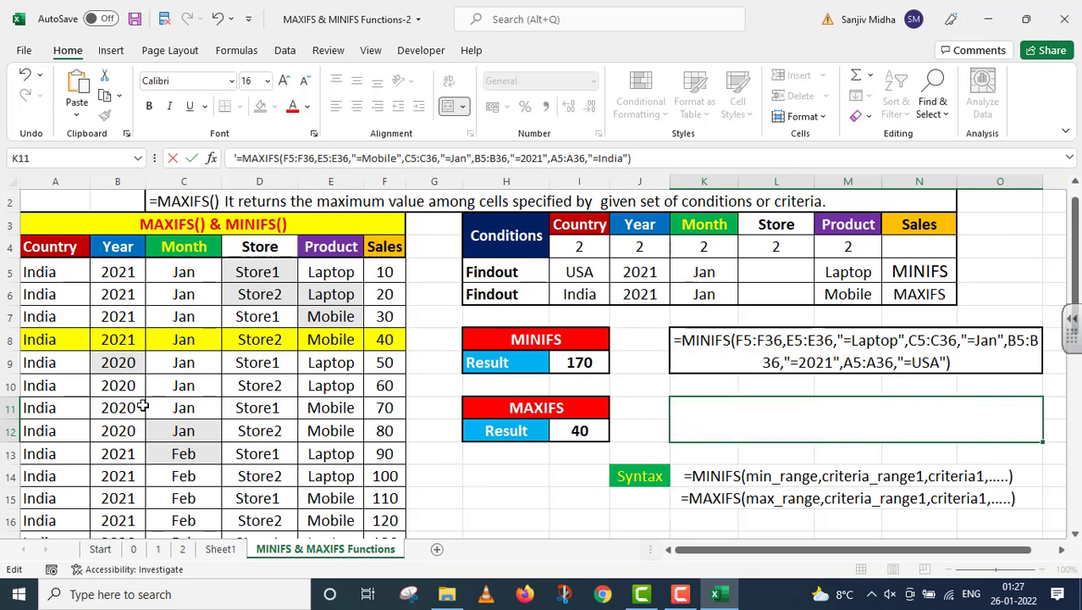
pyautogui.scroll(-2, 143, 405)
pyautogui.scroll(-1, 140, 445)
pyautogui.scroll(4, 135, 451)
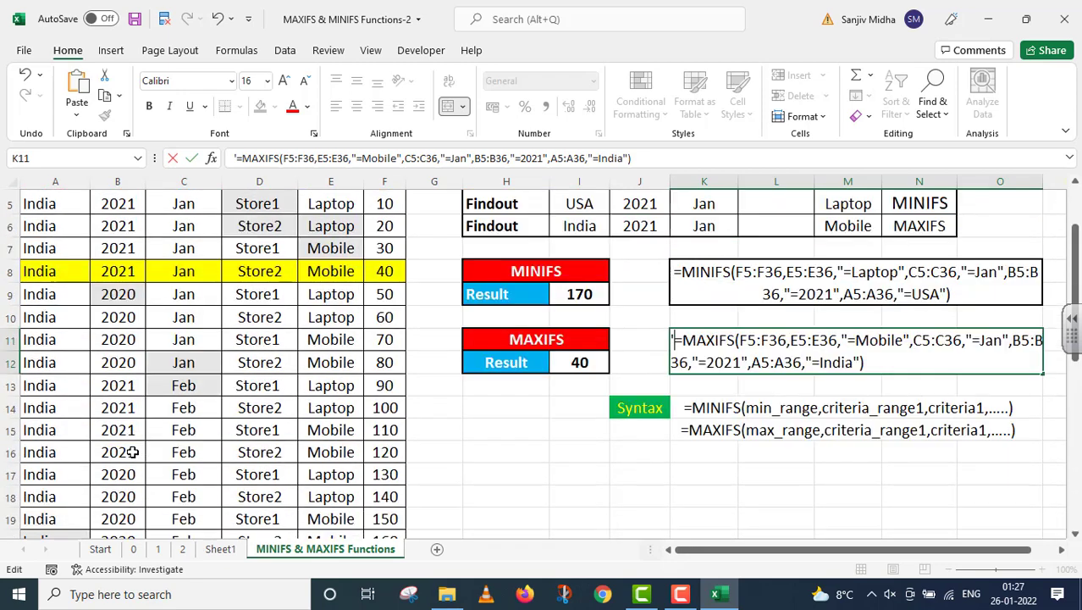